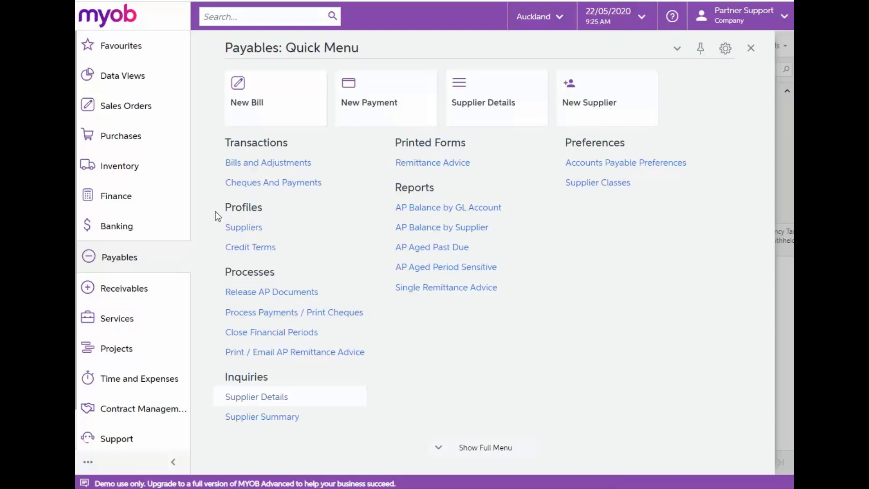
Create a new Bills and Adjustments document of type Prepayment for the supplier BLUELINE - Blueline Advertisements
click(246, 163)
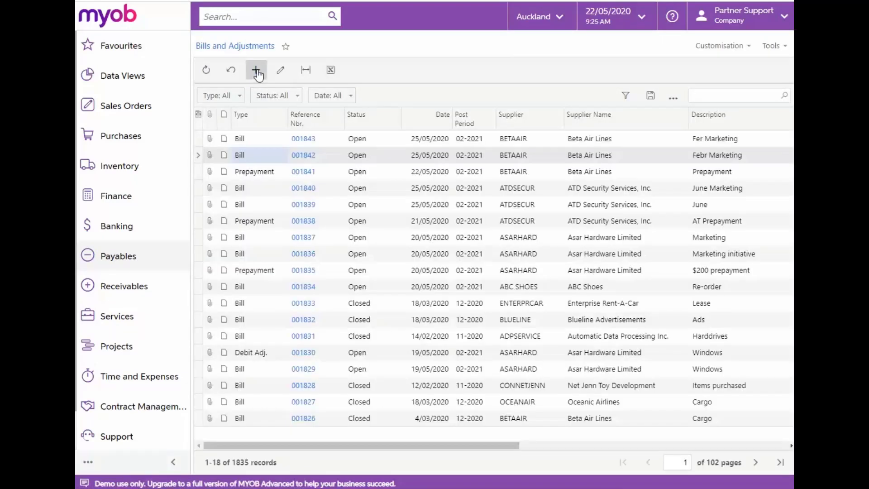
click(256, 71)
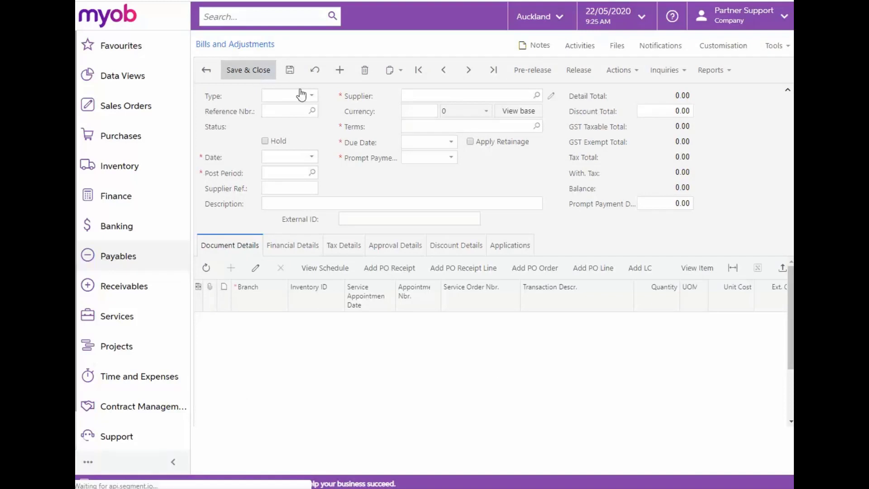
click(301, 95)
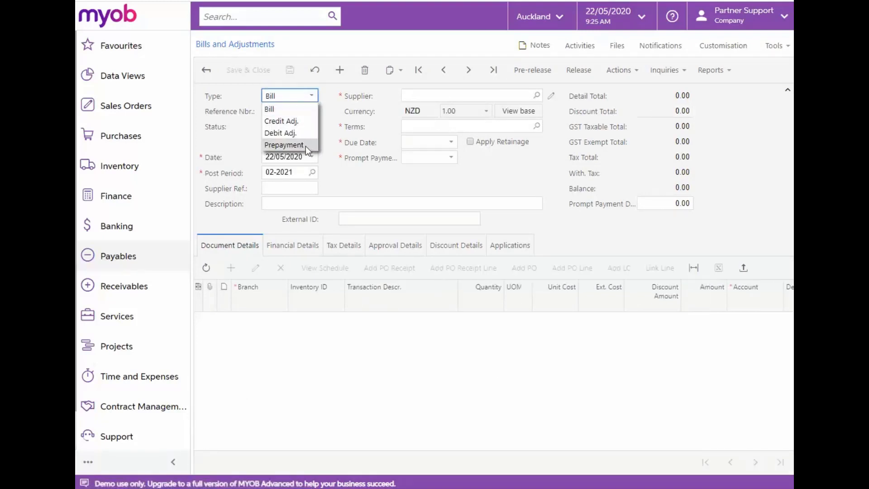
click(284, 145)
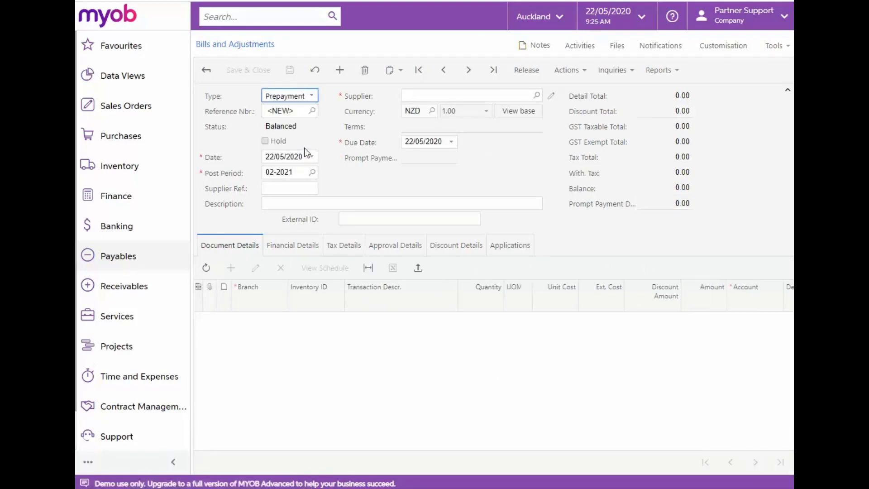
click(537, 95)
text(blue)
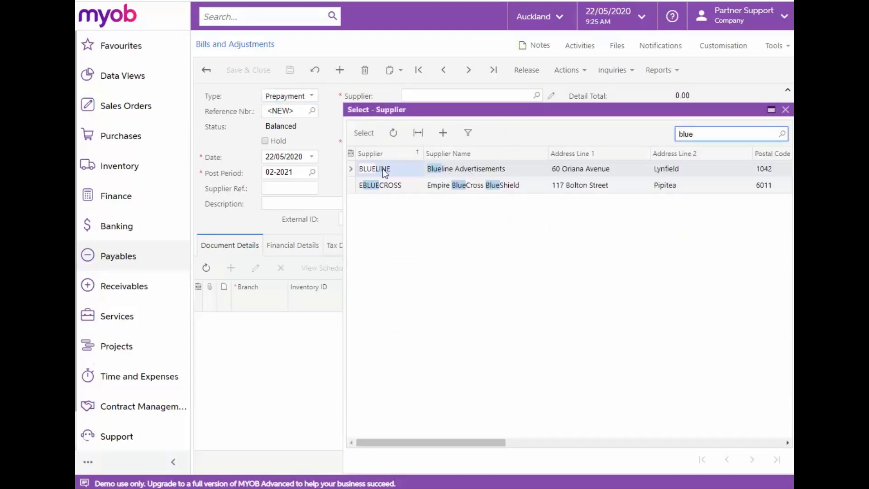
double_click(382, 170)
Enter BL1369 as the prepayment's supplier reference and "BL Prepayment" as its description
click(279, 188)
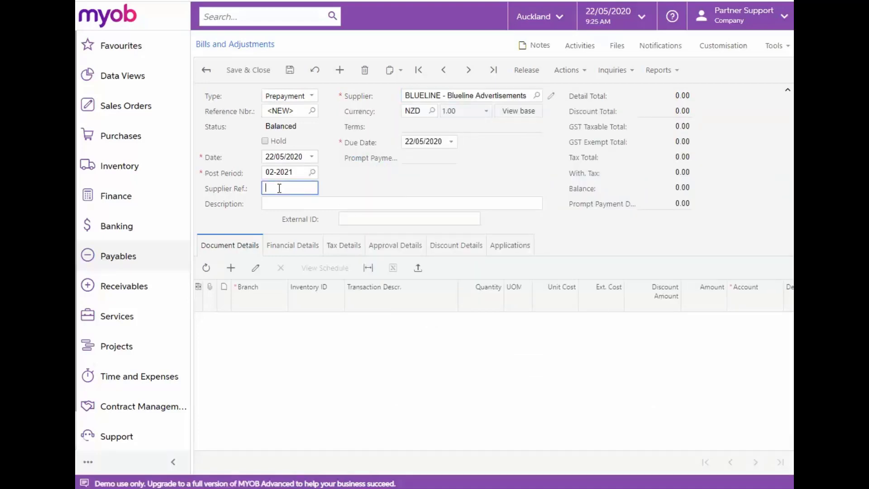
text(BL1369)
key(Tab)
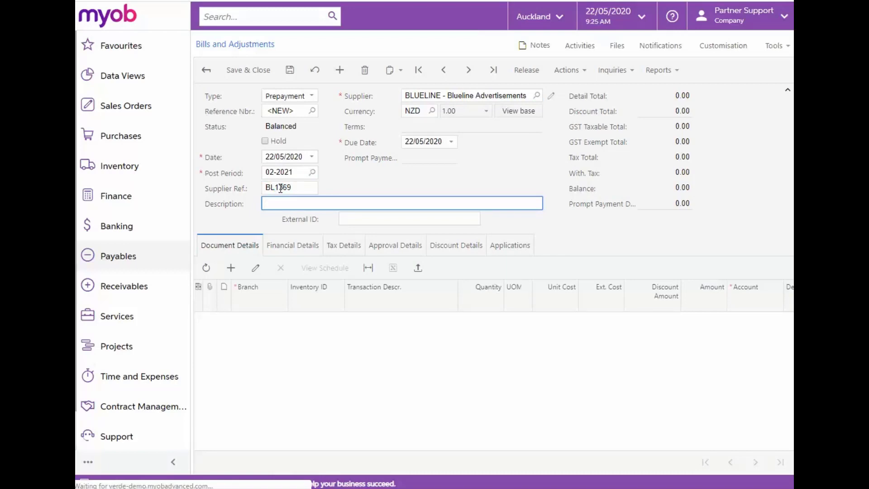
text(BL Pr)
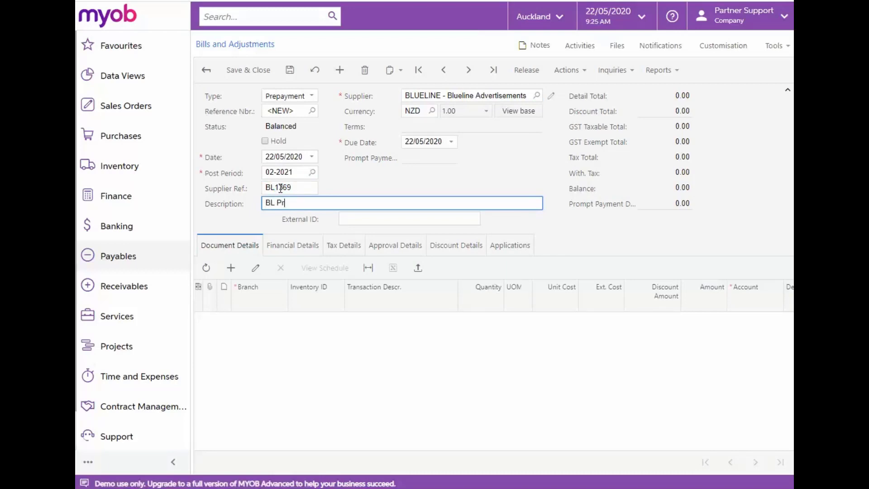
text(epayment)
Add a document line for the MAIN branch with the inventory item ADDESIGN, Advertisement Design
click(232, 269)
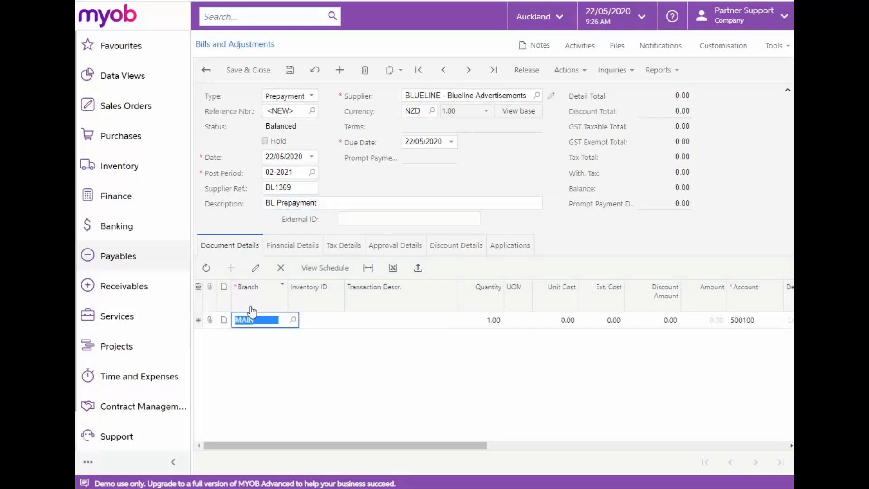
key(Tab)
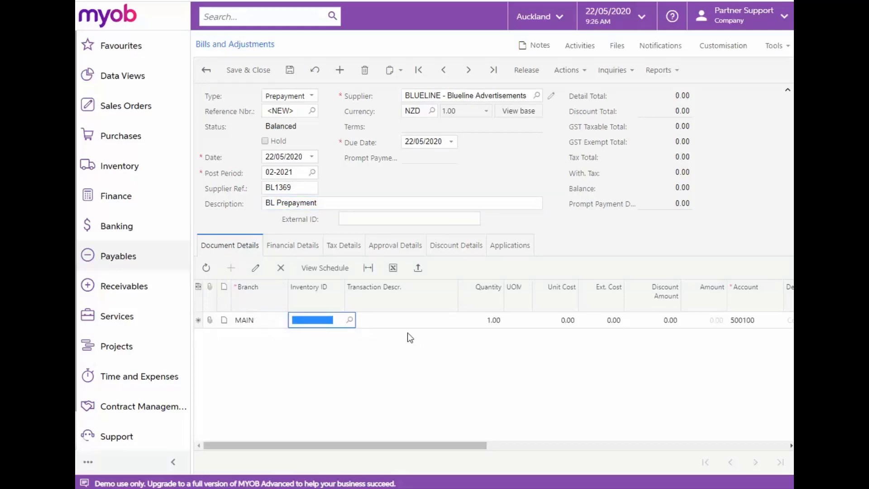
click(350, 321)
text(adve)
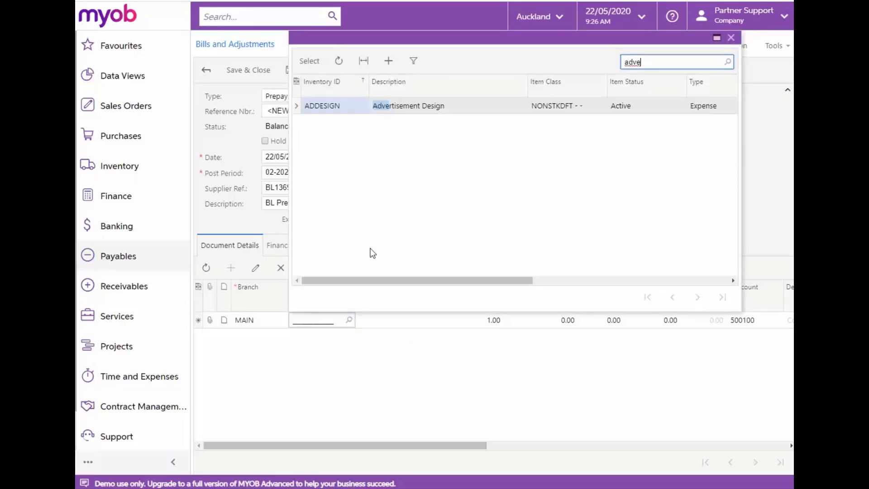
click(405, 107)
double_click(405, 106)
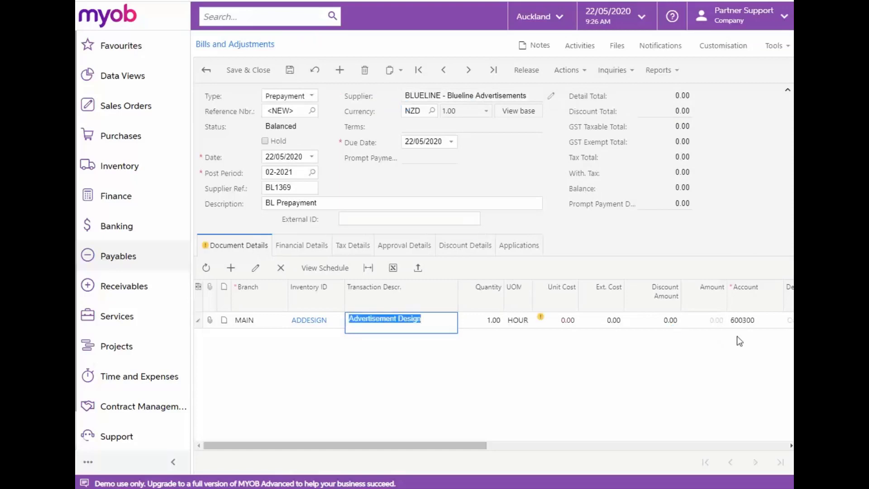
Look up the expense accounts selectable for the Advertisement Design line, keeping the current account
click(758, 320)
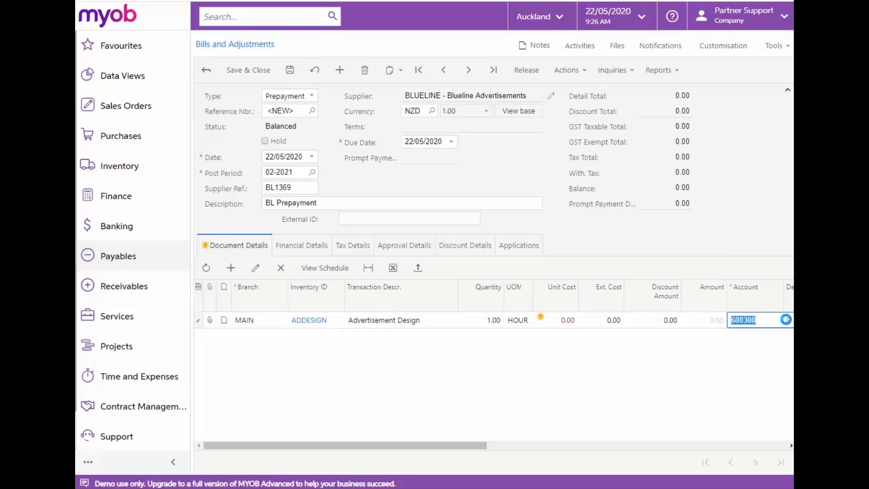
click(788, 321)
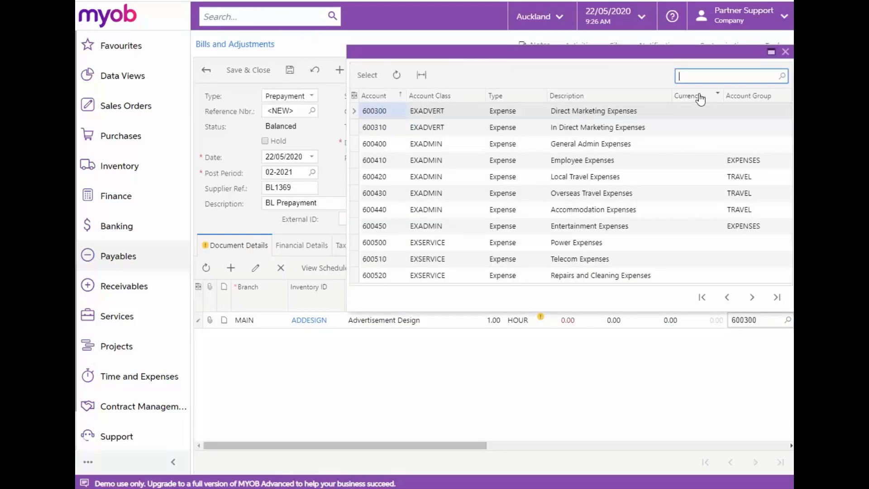
click(785, 52)
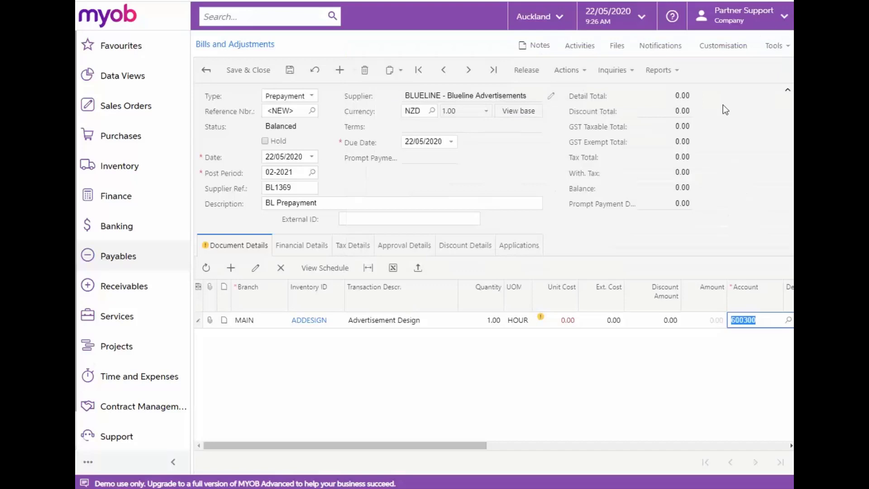
Set the unit cost of the Advertisement Design line to 200
click(567, 319)
text(200)
key(Tab)
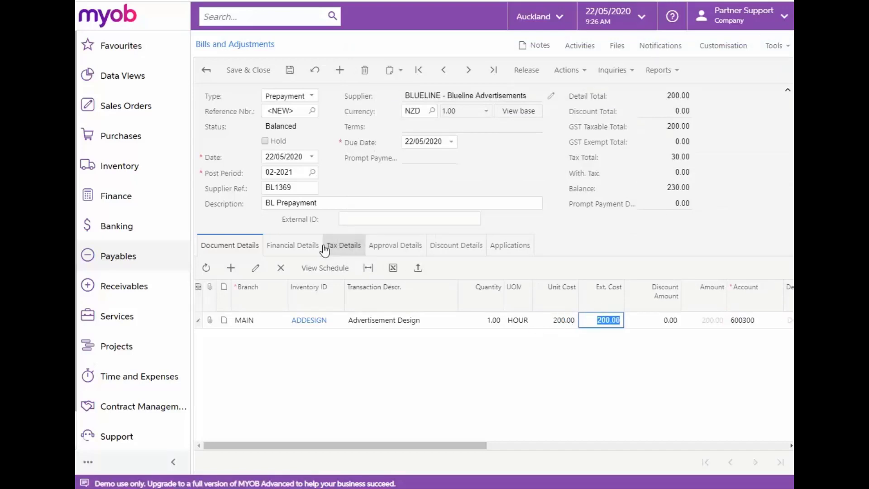
Examine the prepayment's financial details and the GL accounts set up on the Blueline supplier record
click(307, 246)
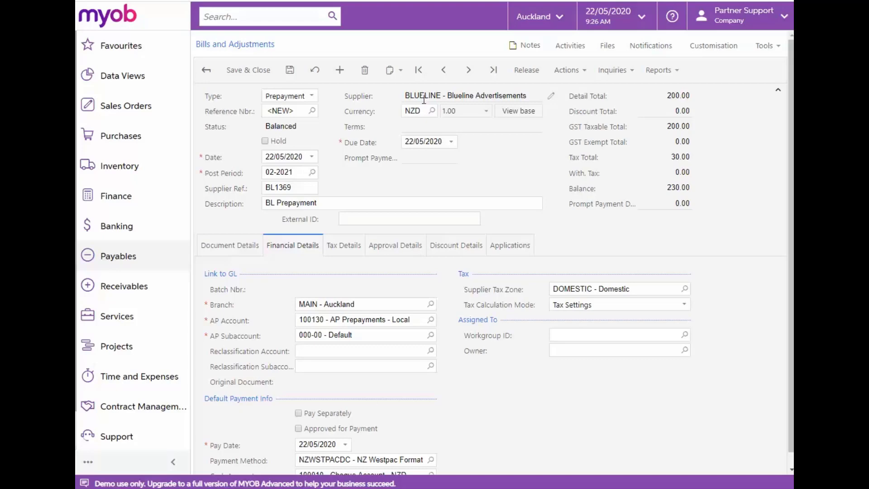
click(550, 96)
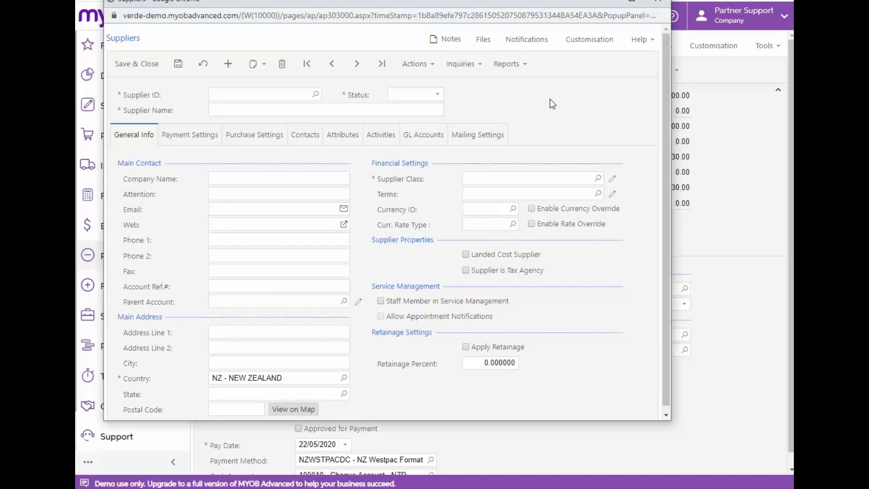
click(550, 99)
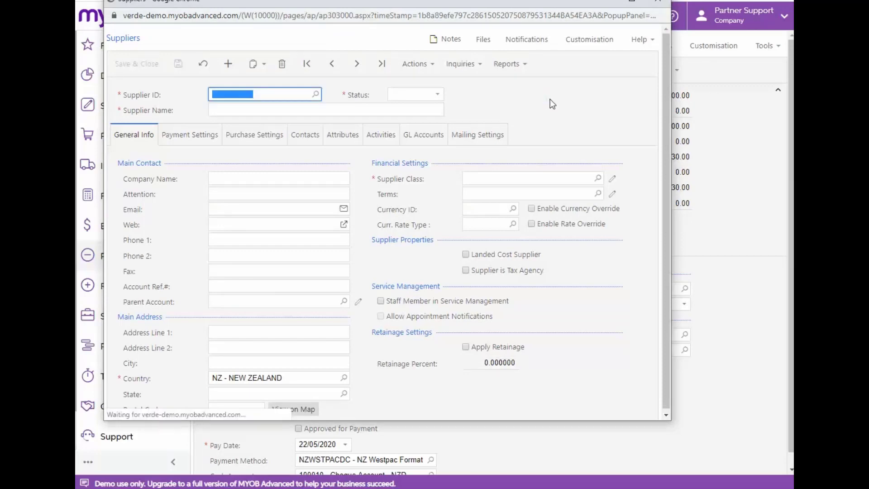
click(438, 152)
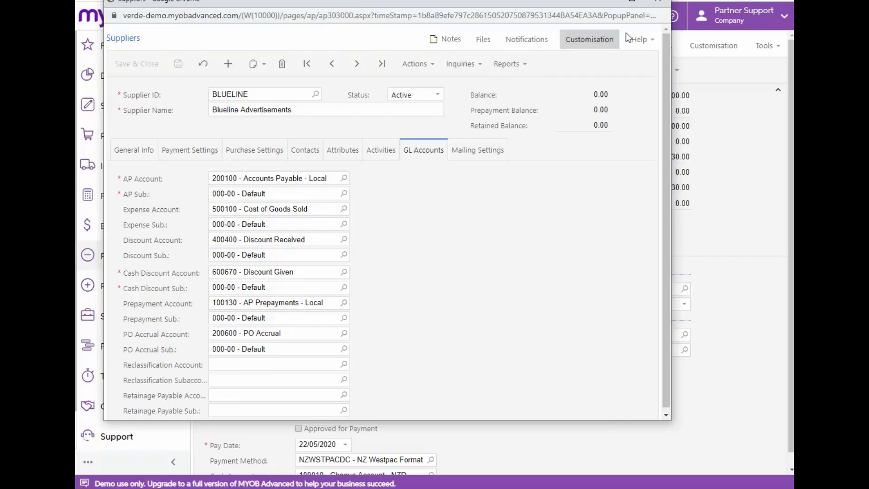
click(656, 4)
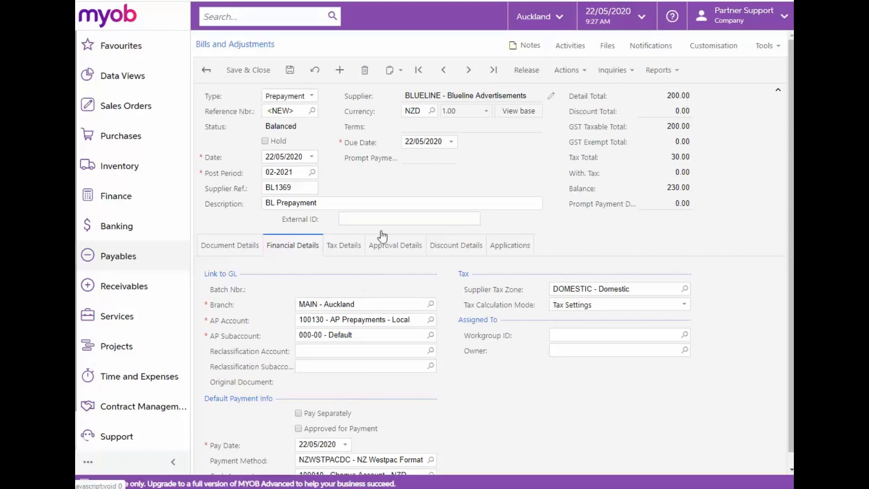
Release the Blueline prepayment
click(518, 71)
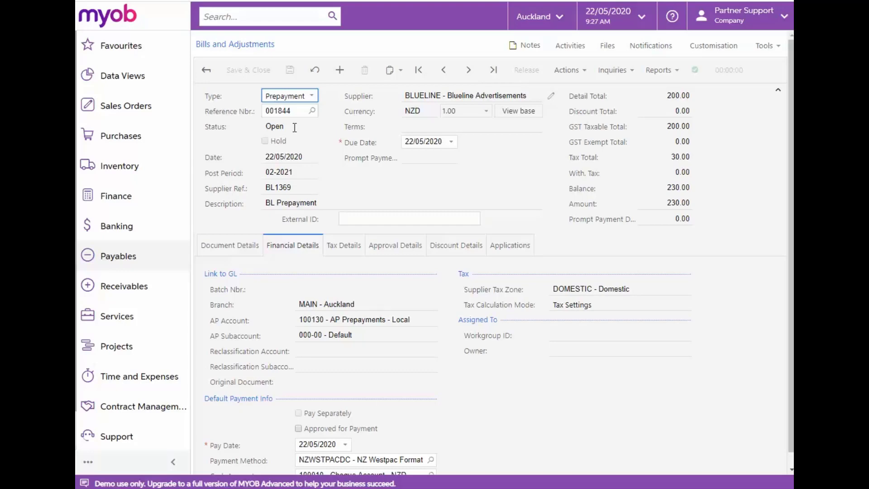
click(156, 261)
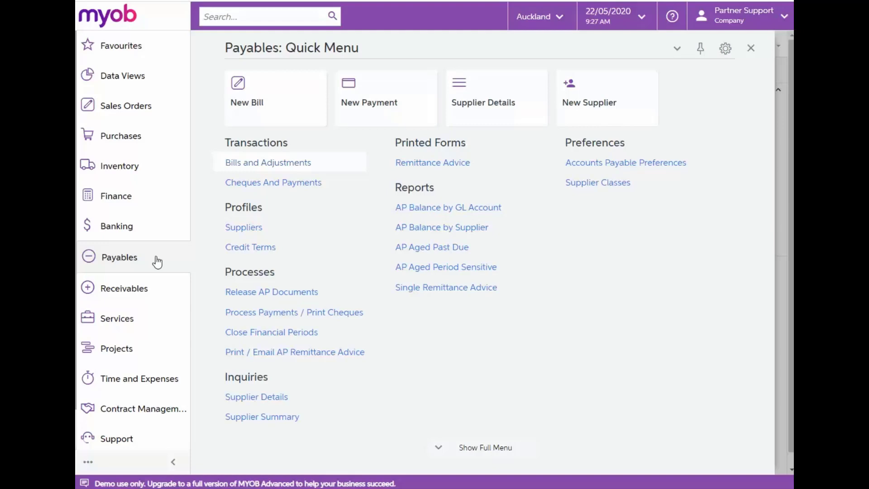
click(157, 262)
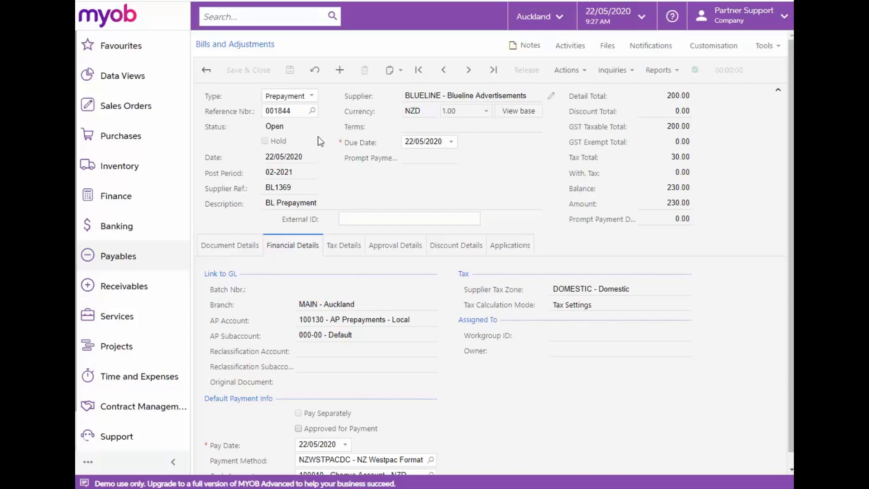
click(583, 71)
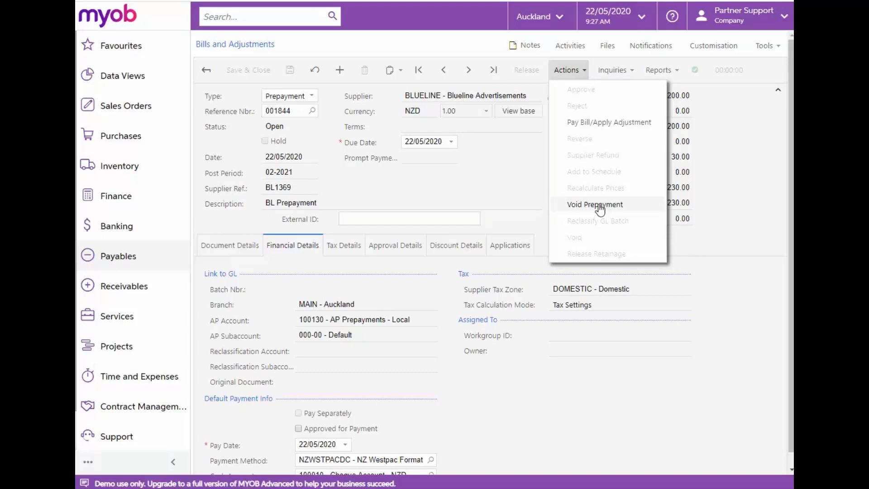
click(457, 180)
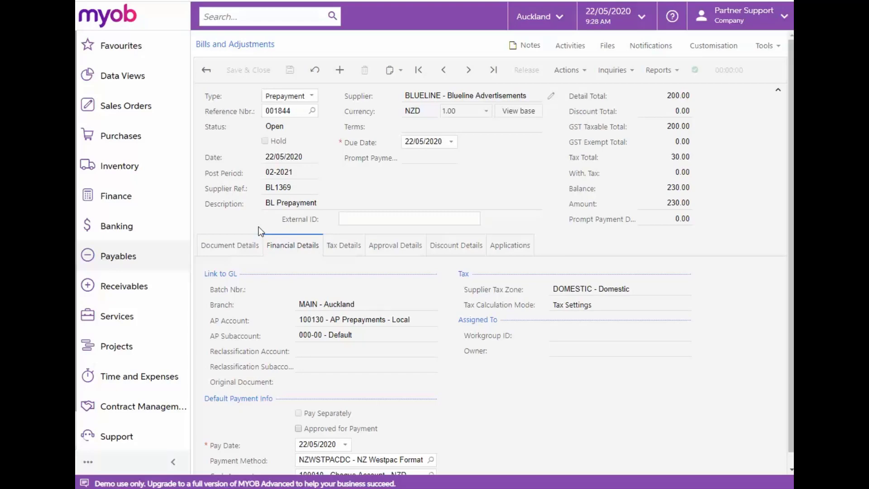
Reopen the Blueline prepayment from the Bills and Adjustments list and create a payment for it with Pay Bill/Apply Adjustment
click(150, 256)
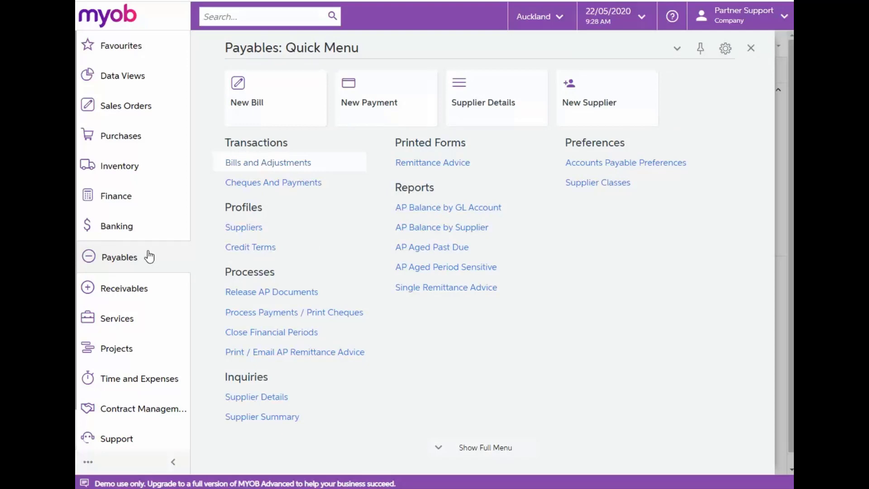
click(246, 162)
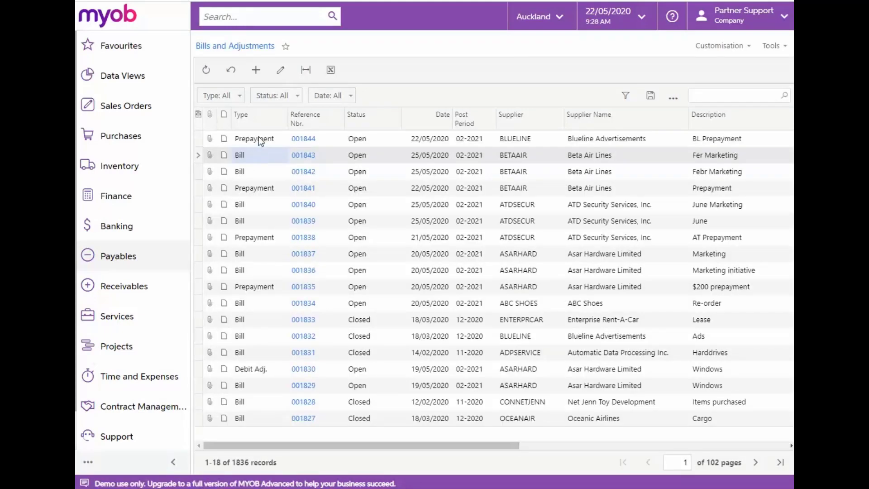
click(303, 138)
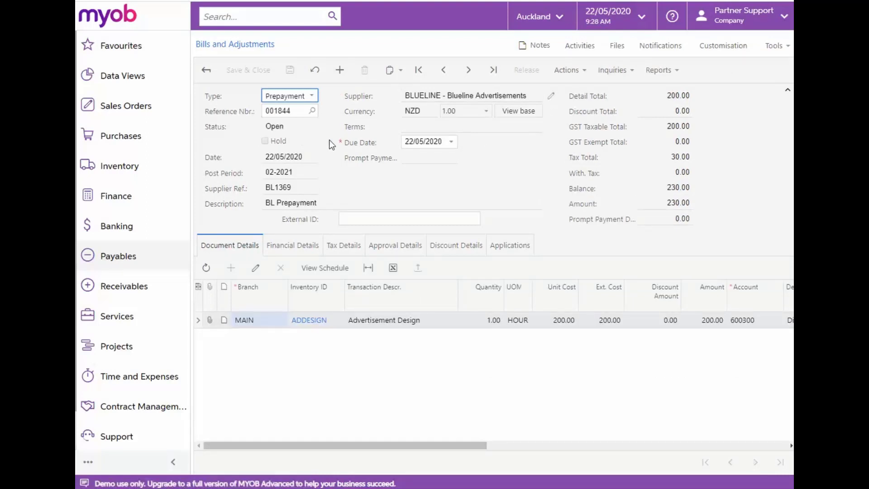
click(570, 73)
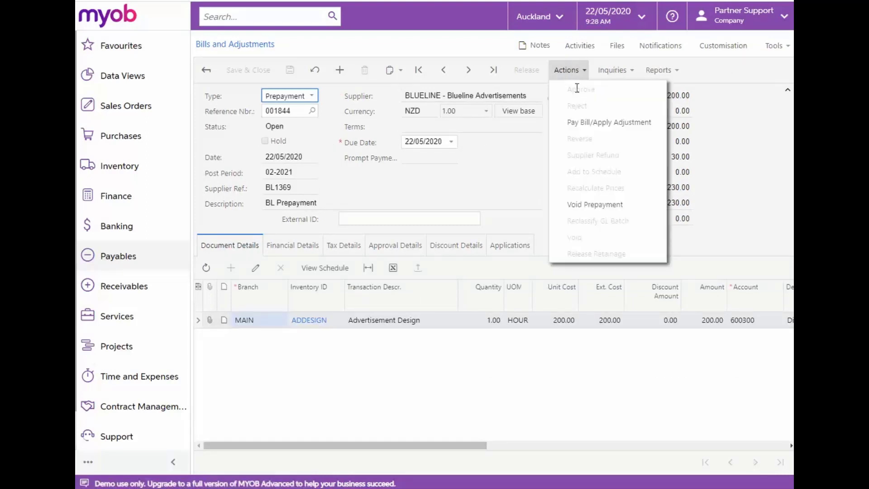
click(588, 123)
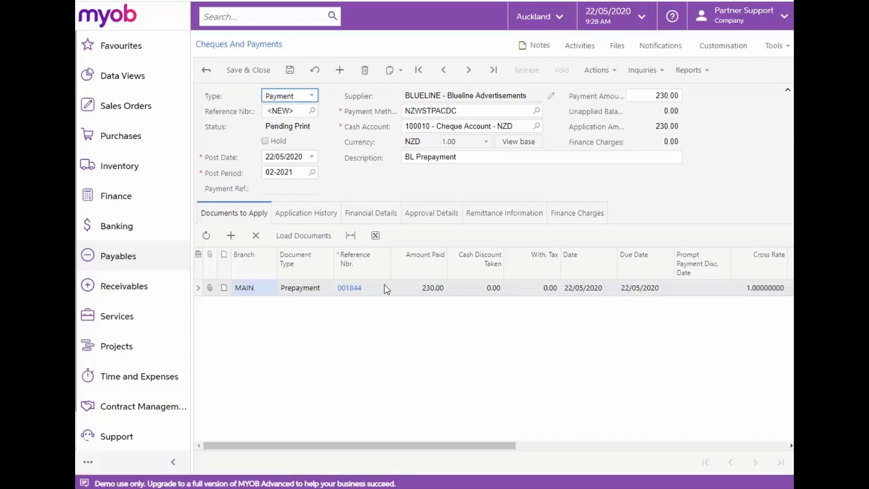
Set the payment method to CASH and the cash account to 100010 - Cheque Account - NZD
click(537, 111)
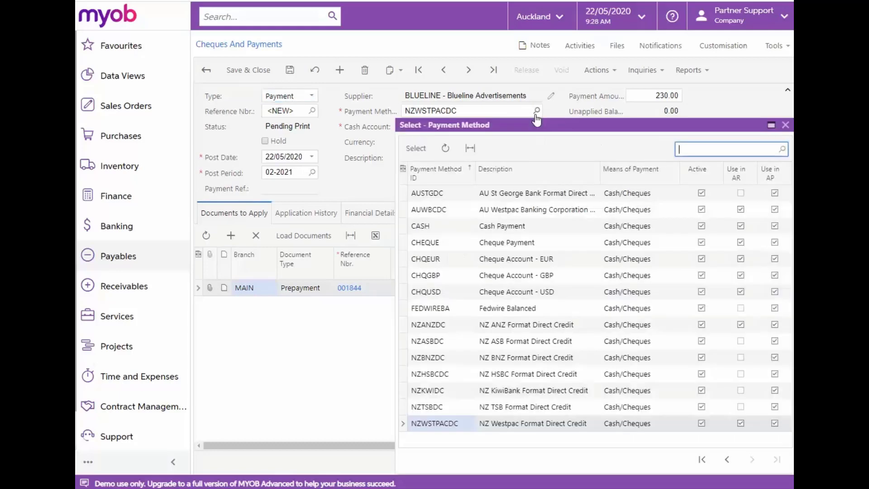
double_click(421, 226)
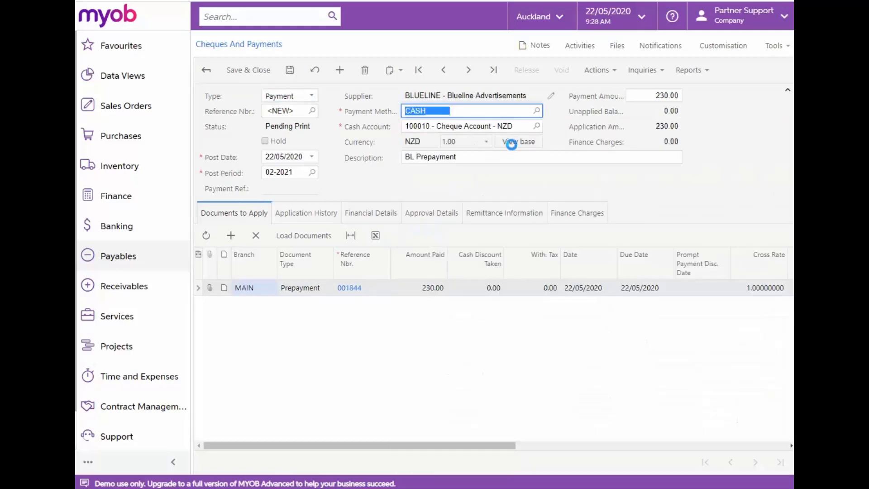
click(537, 126)
double_click(504, 249)
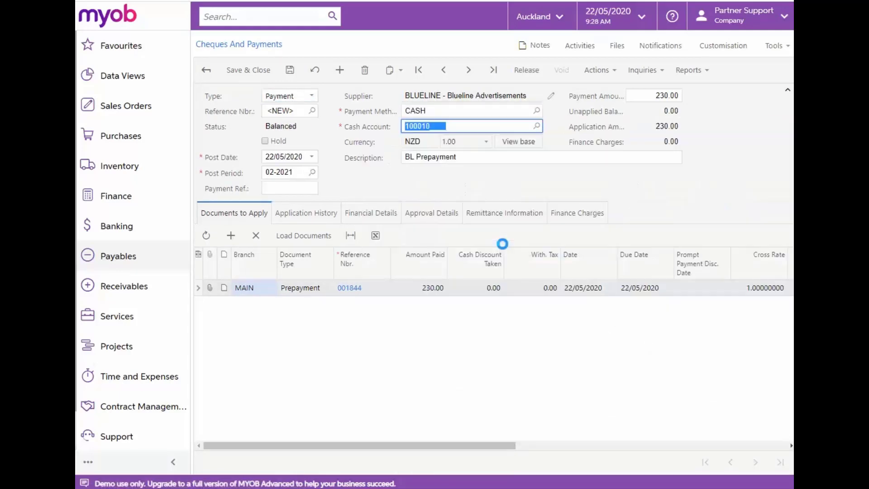
Enter BL1369 as the payment reference and release the Blueline payment
click(292, 189)
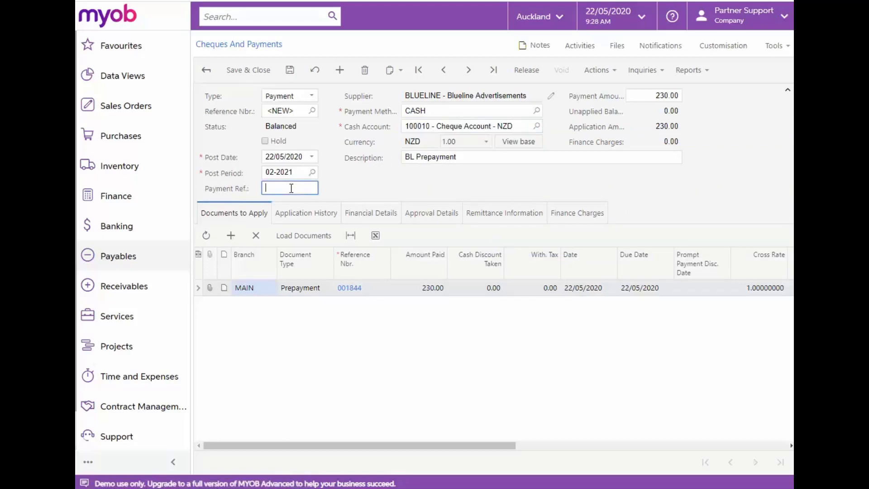
text(BL1369)
key(Tab)
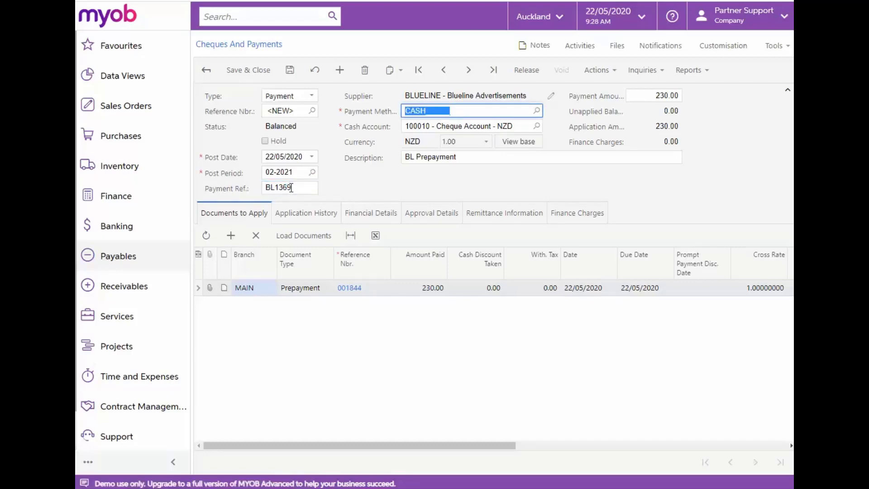
click(526, 70)
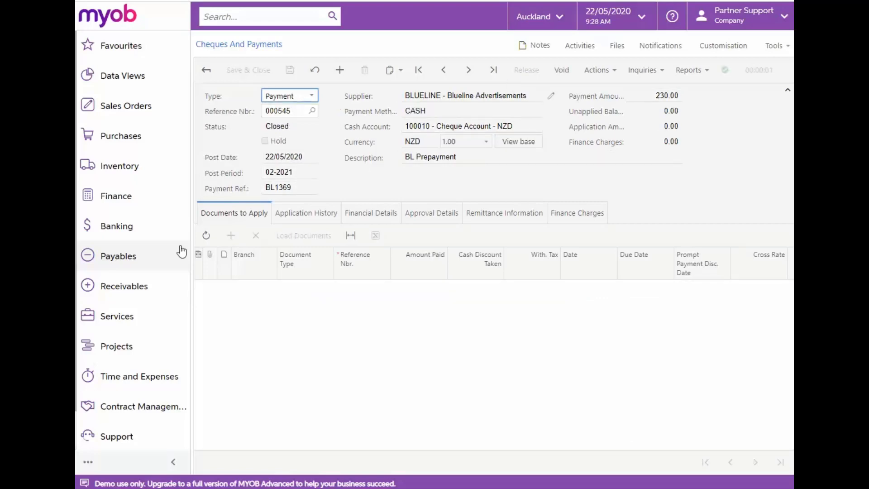
Examine the released payment's financial details and open its linked GL batch
click(387, 219)
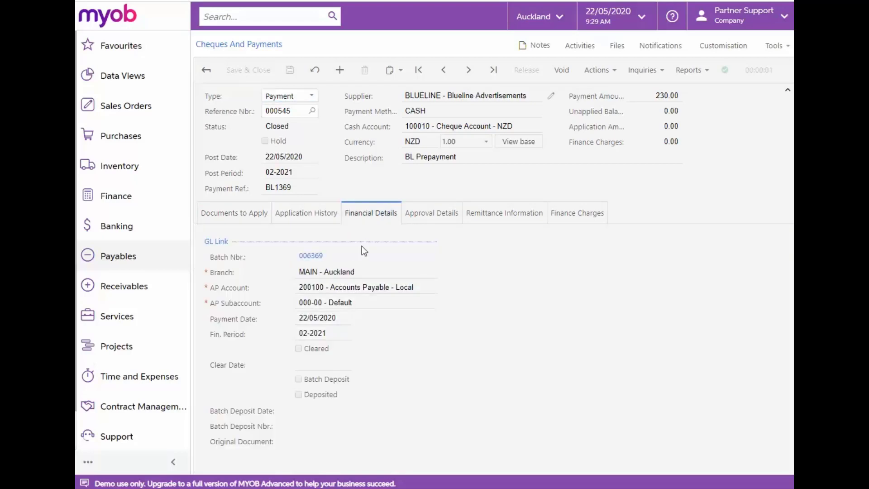
click(311, 255)
Run the Supplier Details inquiry for Blueline Advertisements and inspect its listed prepayment document
click(126, 261)
click(251, 397)
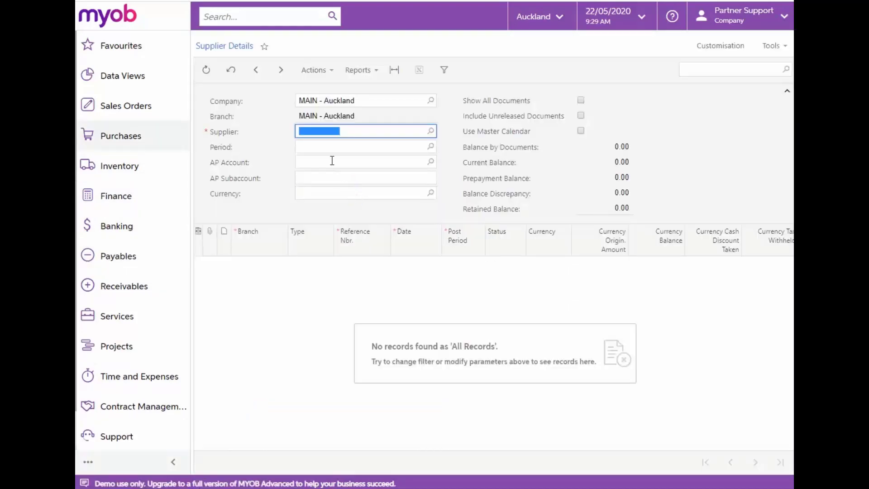
click(430, 131)
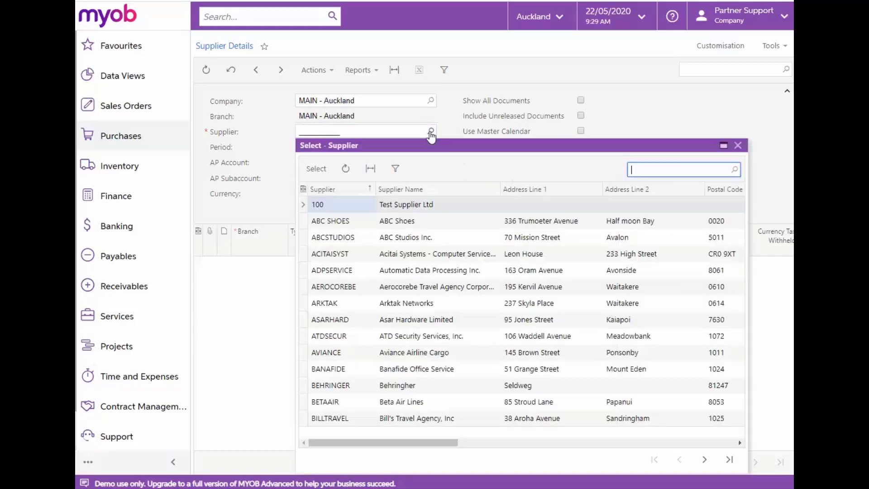
text(blue)
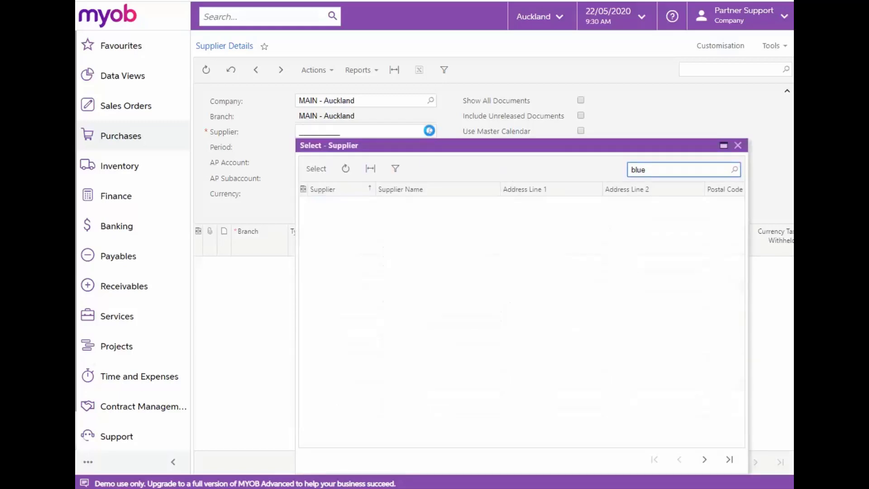
double_click(407, 208)
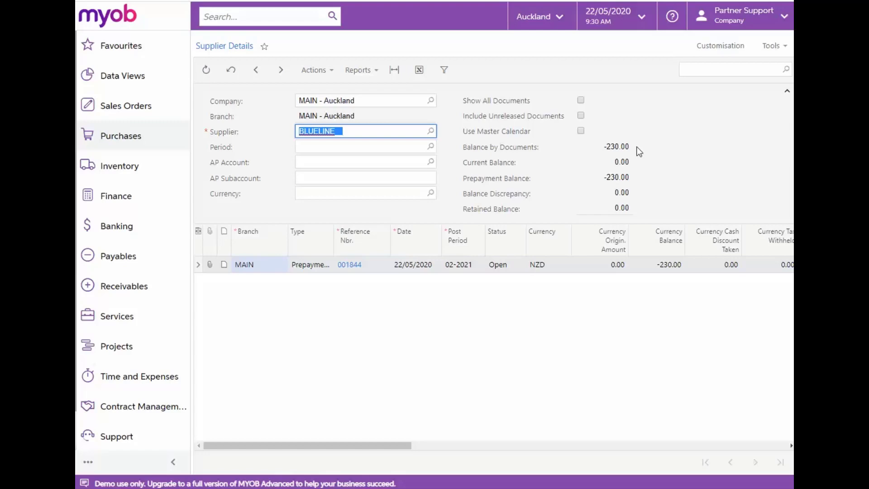
click(356, 265)
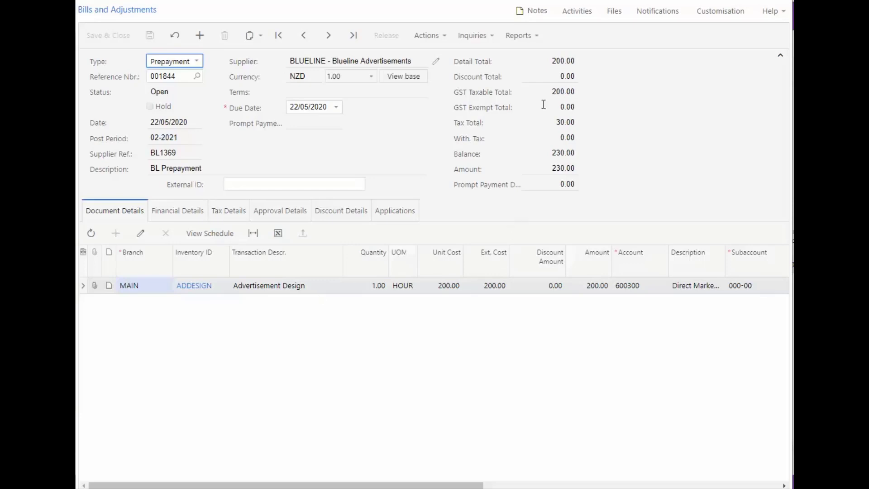
key(ctrl+w)
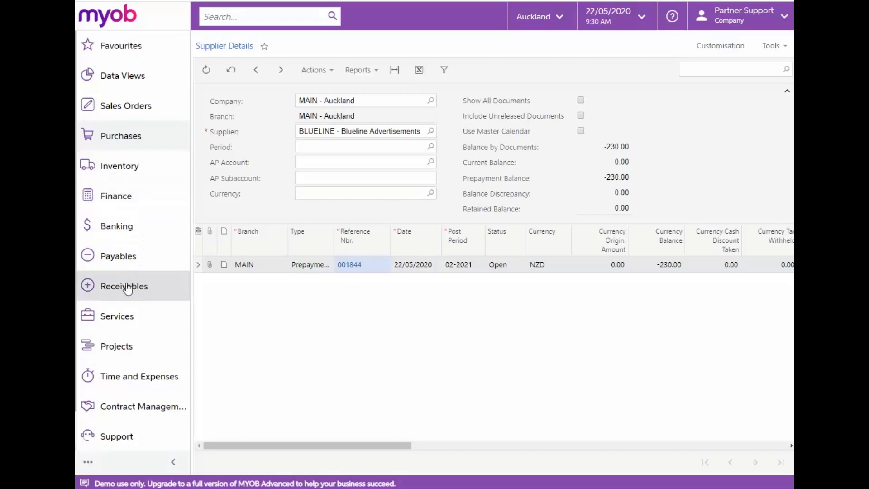
Create a new bill in Bills and Adjustments with Blueline Advertisements as the supplier
click(174, 256)
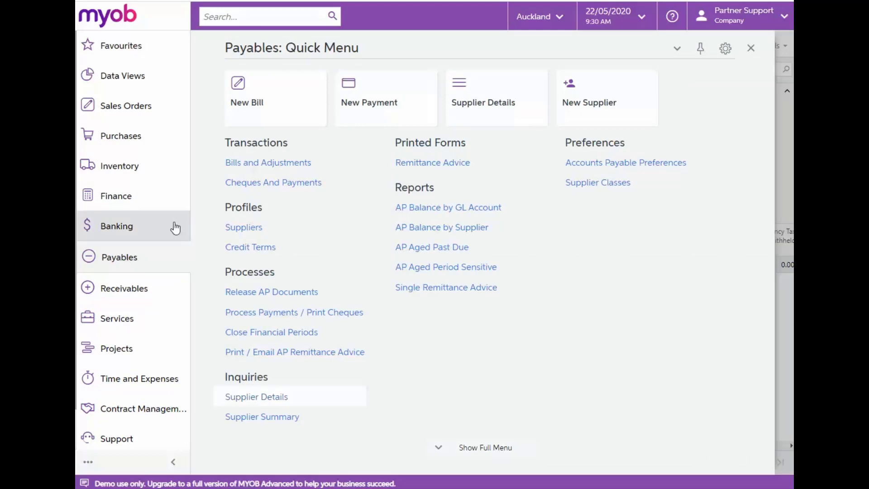
click(241, 166)
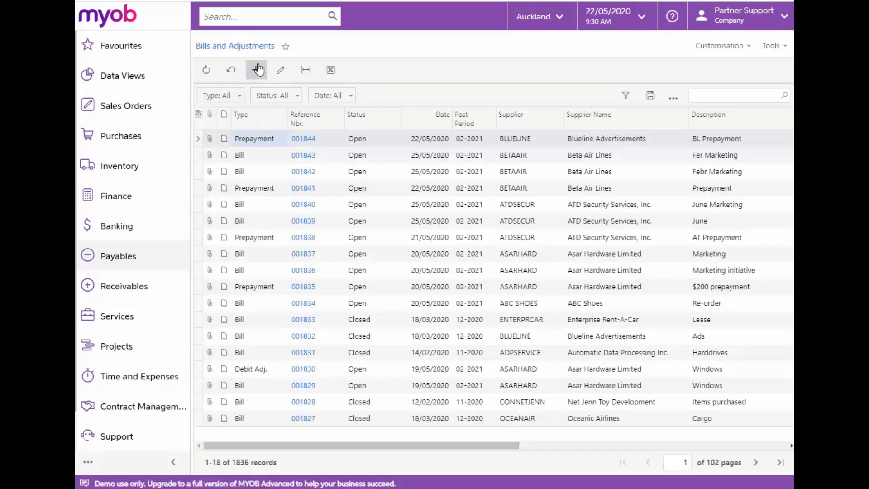
click(256, 68)
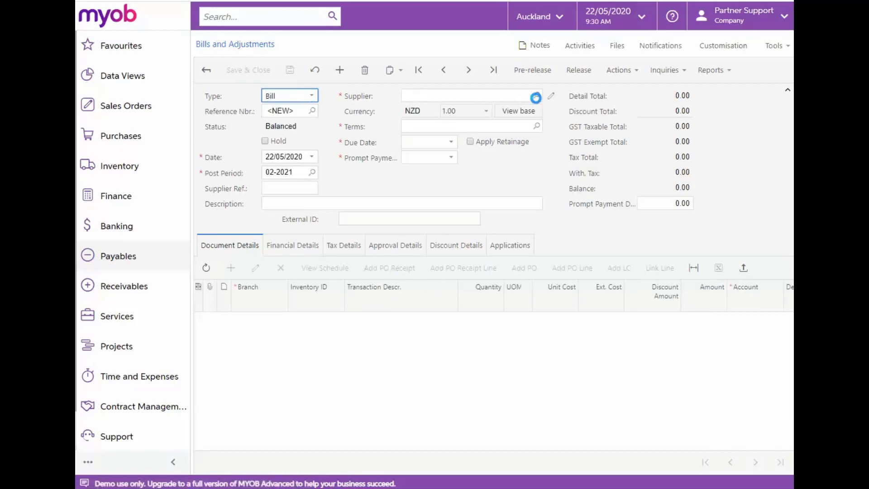
click(537, 95)
text(blue)
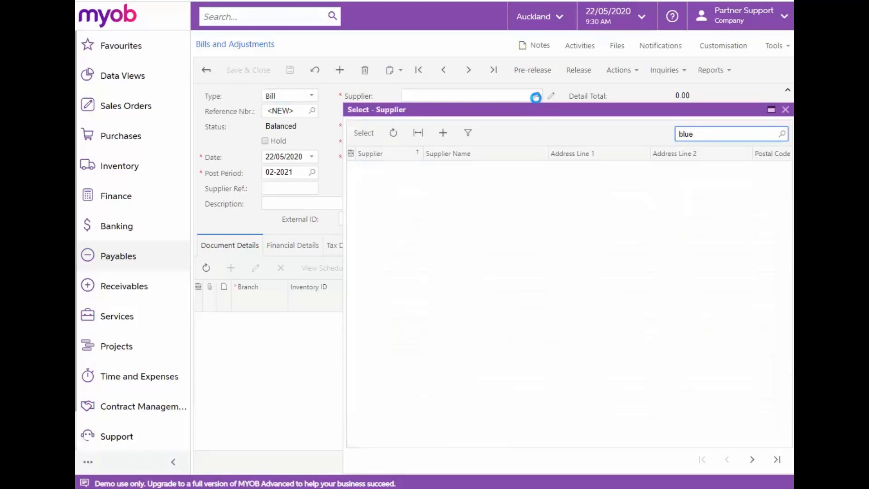
double_click(458, 171)
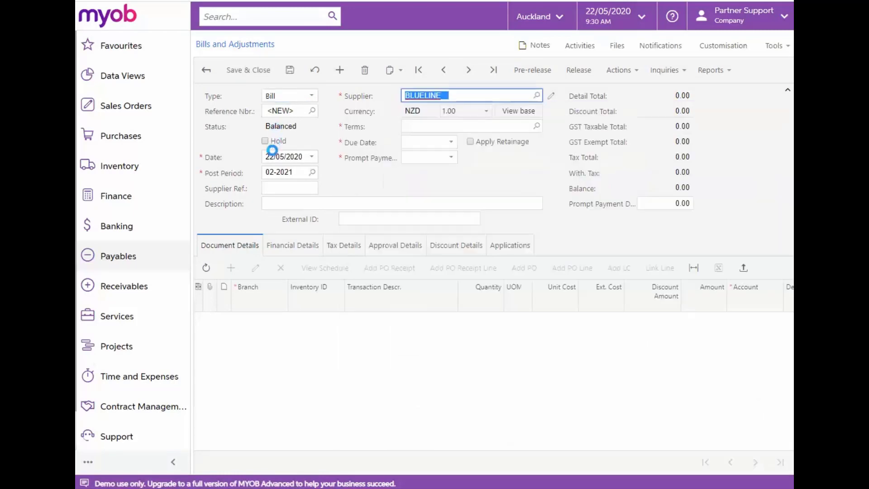
Set the bill's date to 25/05/2020, supplier reference to L1370 and description to May Marketing
click(270, 157)
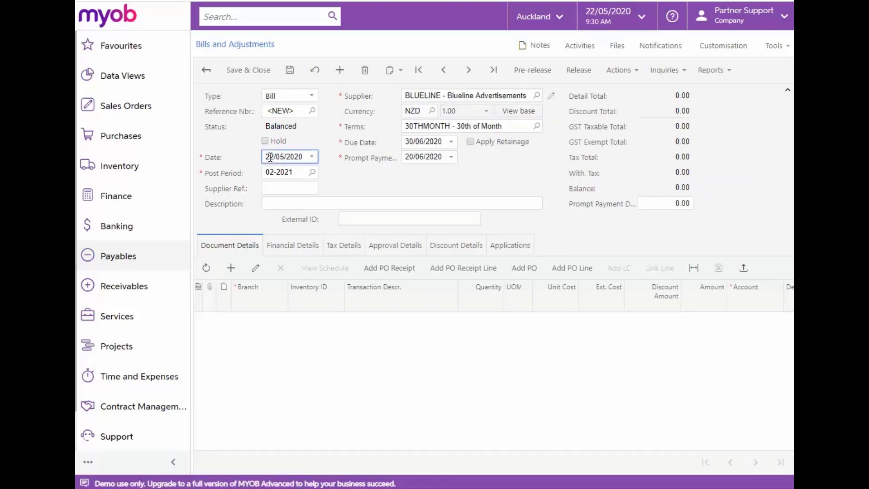
text(5)
click(271, 187)
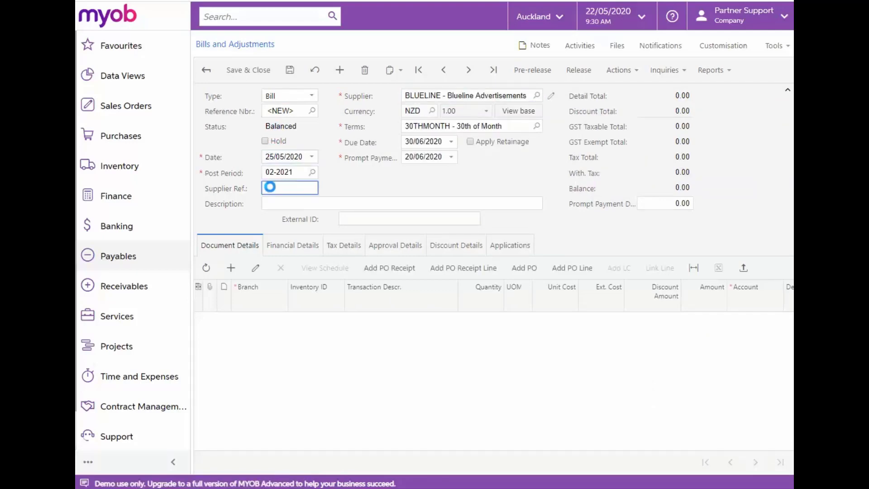
text(L1370)
click(274, 199)
text(Ma)
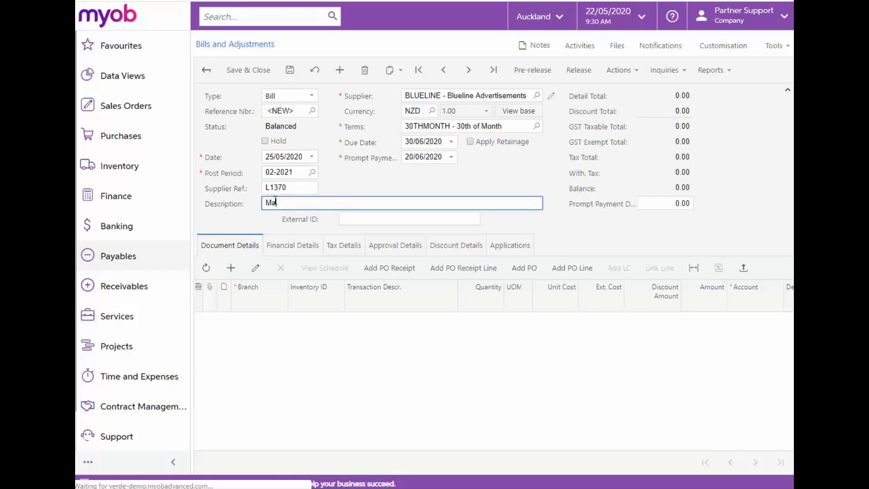
text(y Marketing)
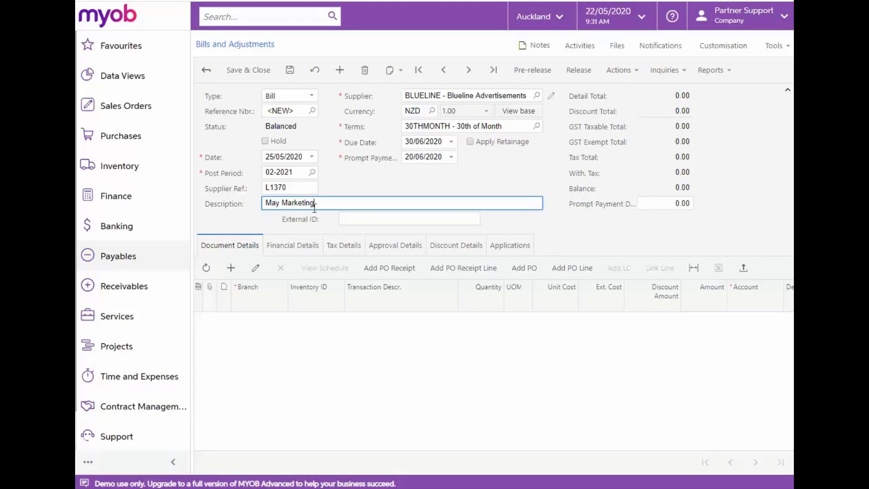
key(Tab)
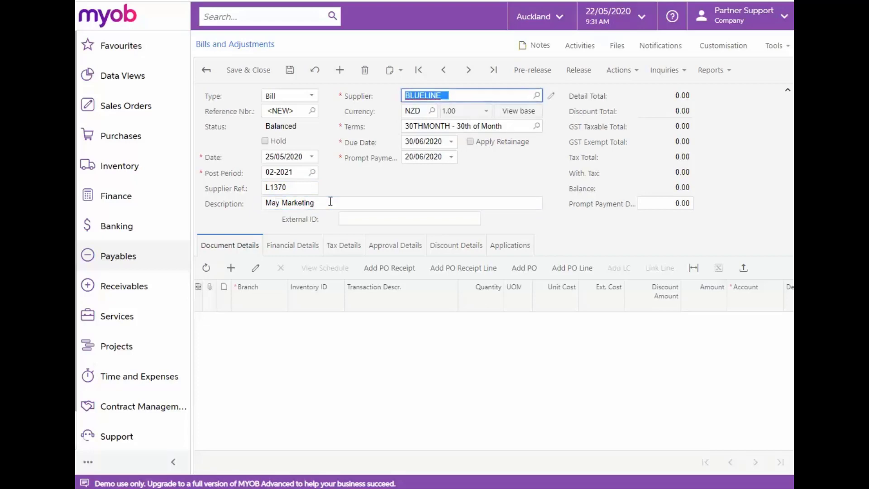
Add a document line to the bill for the ADDESIGN Advertisement Design inventory item
click(231, 268)
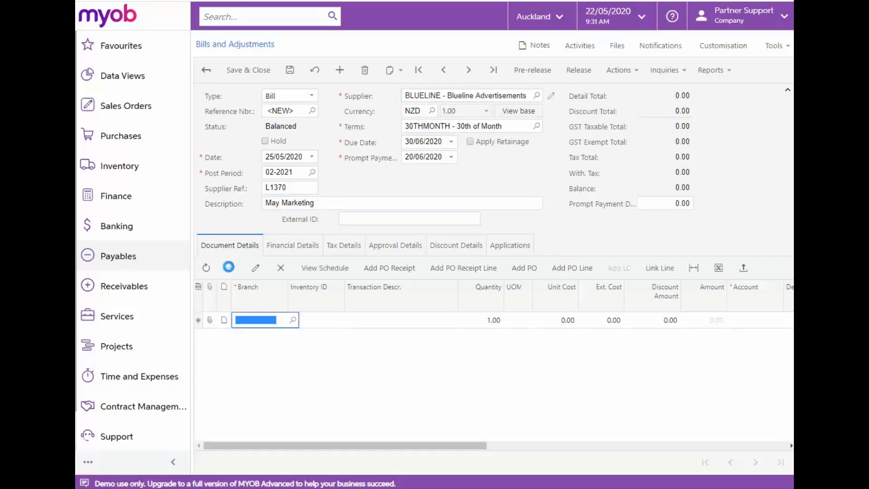
click(337, 320)
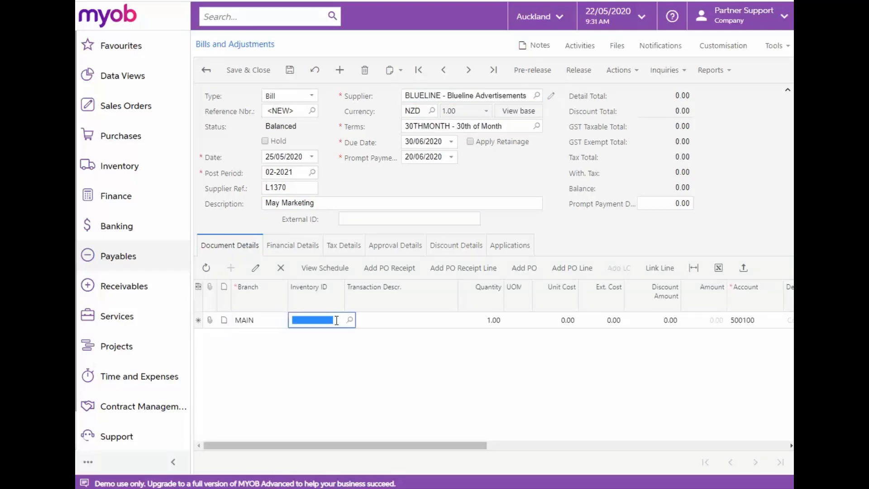
click(348, 320)
text(ver)
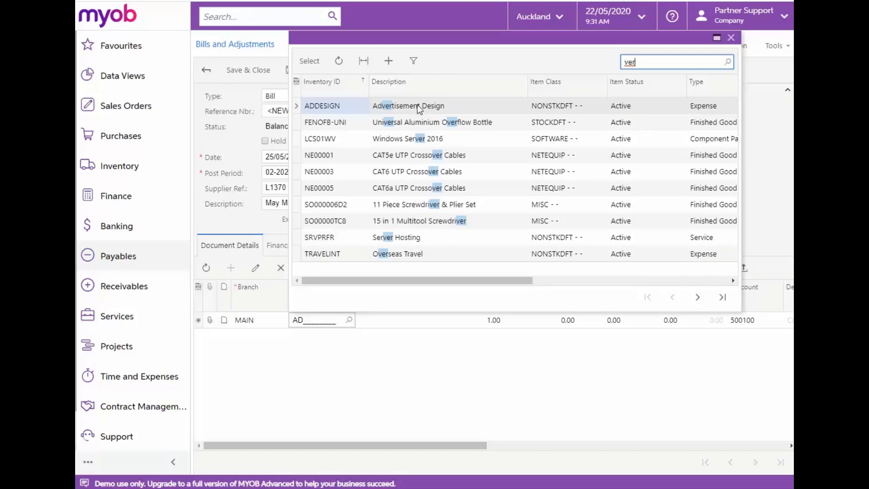
double_click(417, 105)
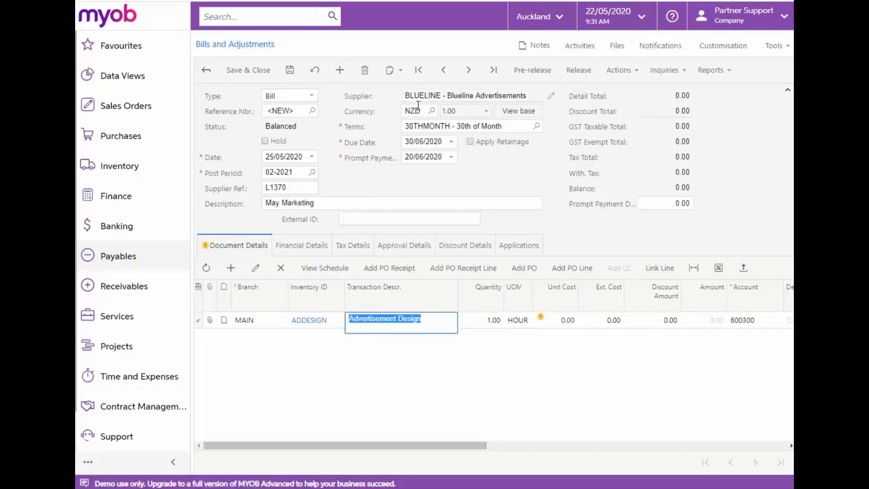
Set the Advertisement Design line's quantity to 2 and unit cost to 22, and save the bill
click(488, 319)
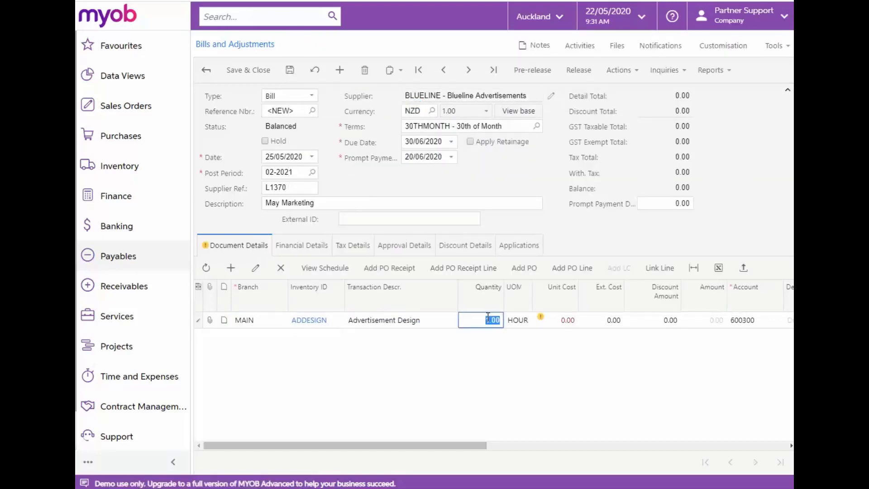
text(2)
key(Tab)
text(22)
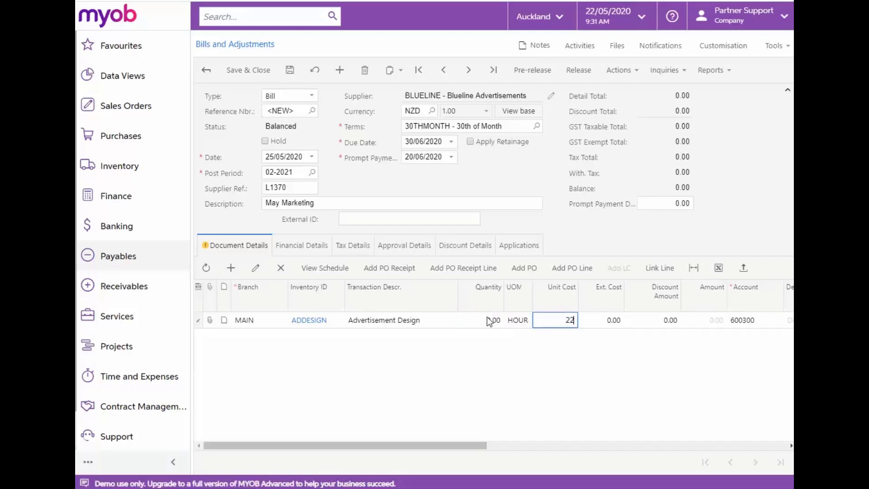
key(Tab)
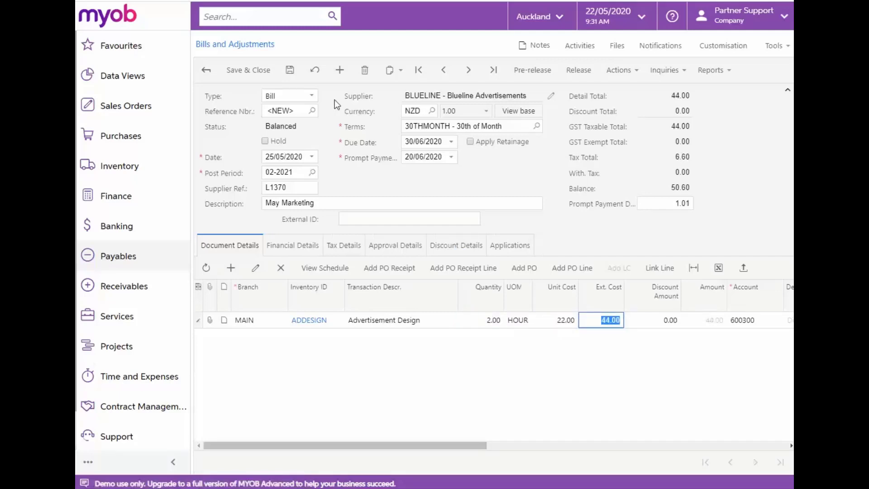
click(291, 71)
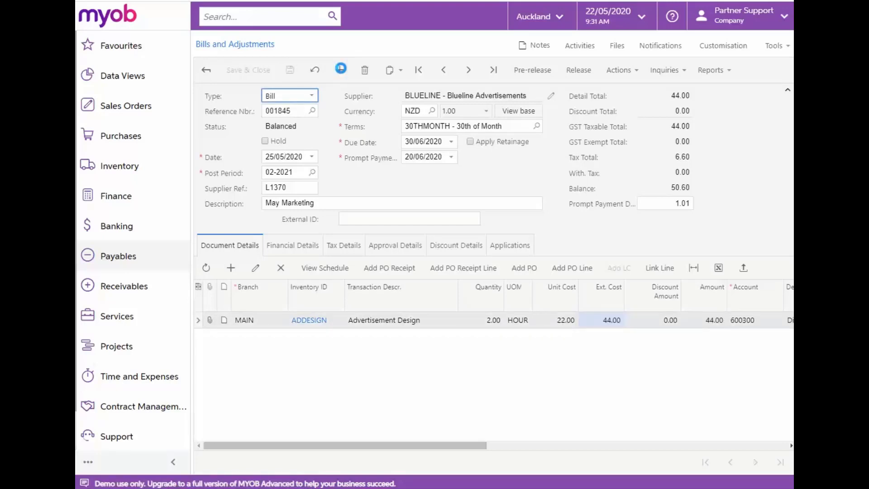
Start a second bill with Blueline Advertisements as the supplier
click(340, 69)
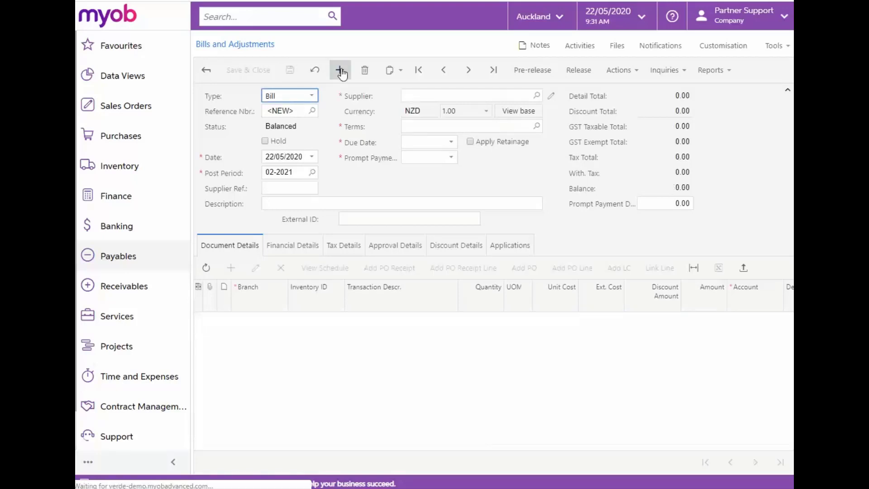
click(536, 96)
text(blue)
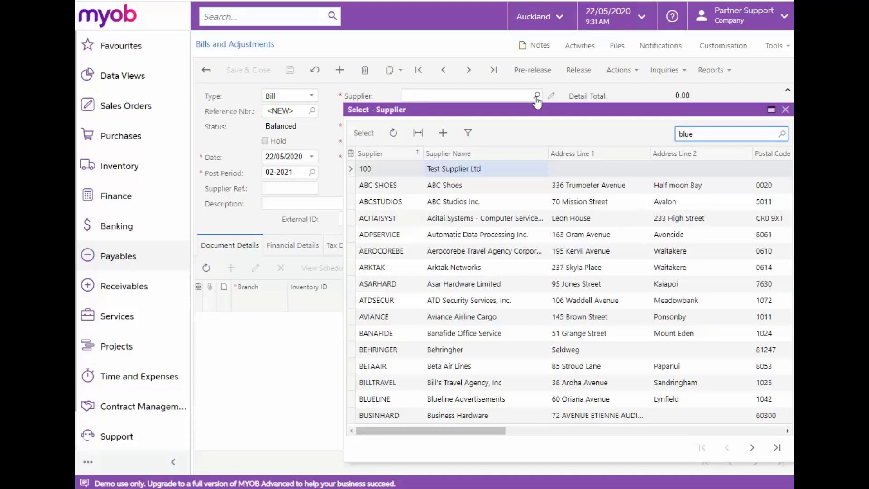
double_click(479, 166)
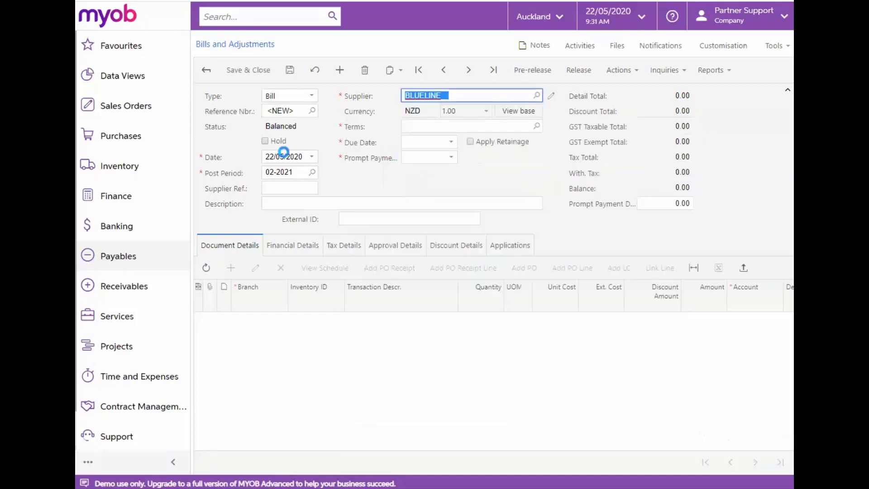
Date the second bill 25/05/2020 and enter supplier reference BL1371 and description May Marketing
click(272, 156)
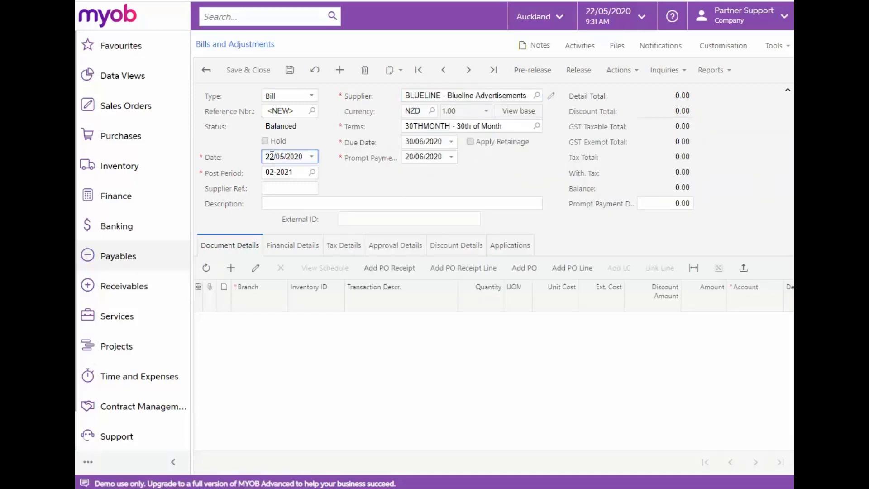
click(271, 188)
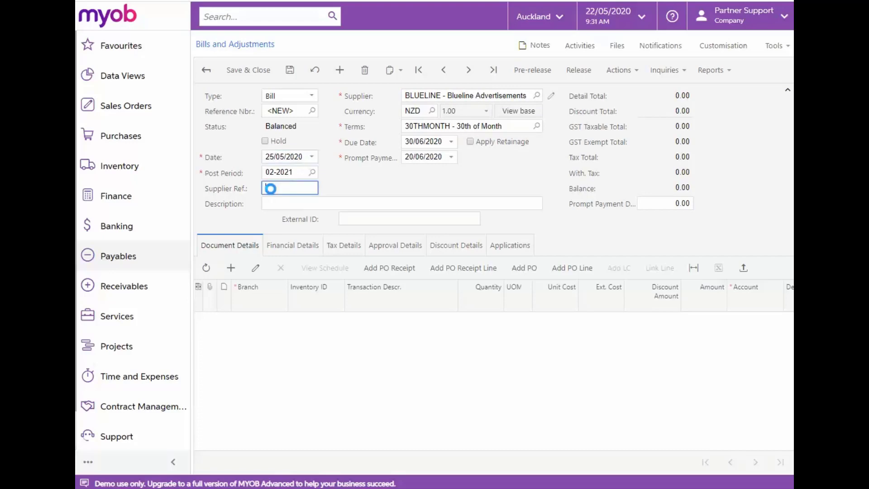
text(BL1371)
click(277, 204)
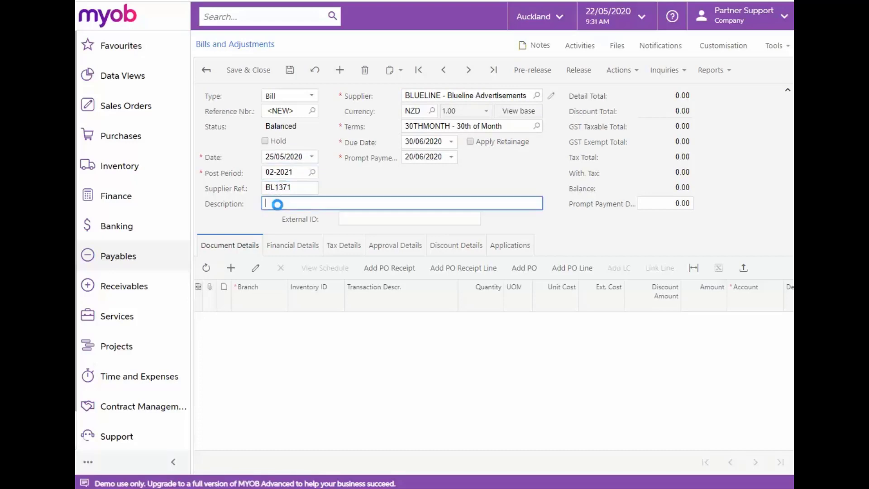
text(May Marketing)
key(Tab)
Add a document line to the May Marketing bill for the ADDESIGN Advertisement Design inventory item
click(231, 268)
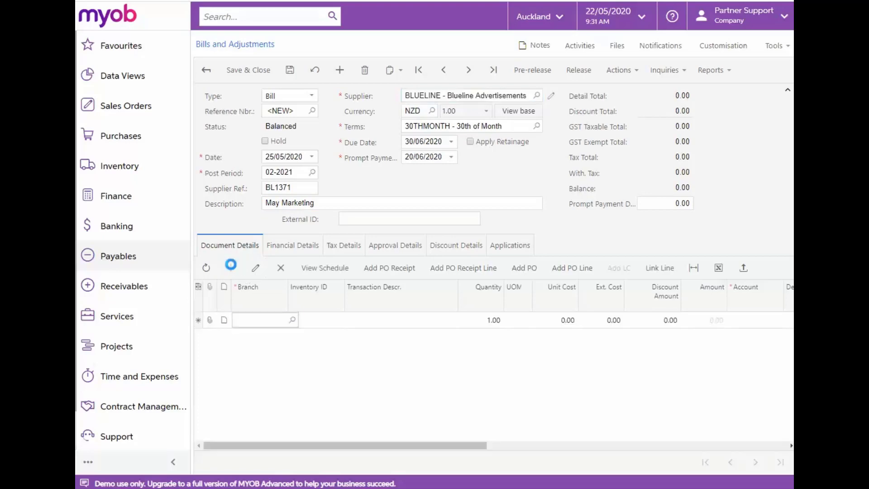
click(348, 319)
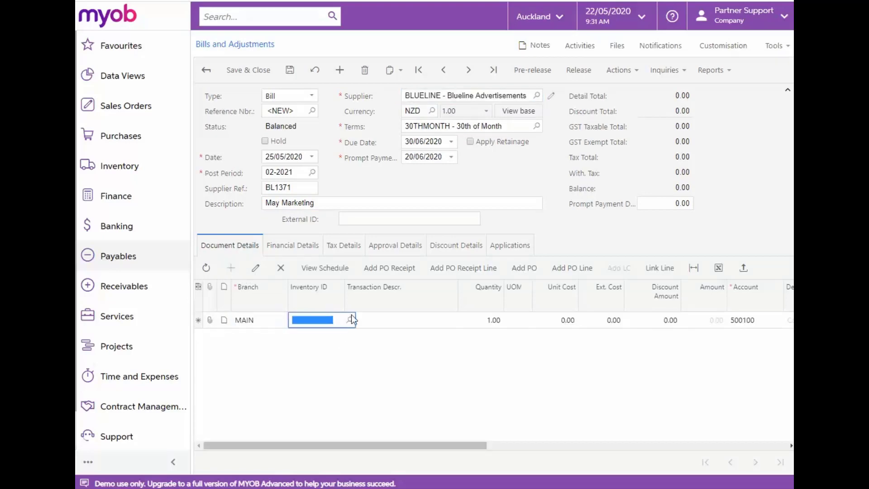
click(351, 320)
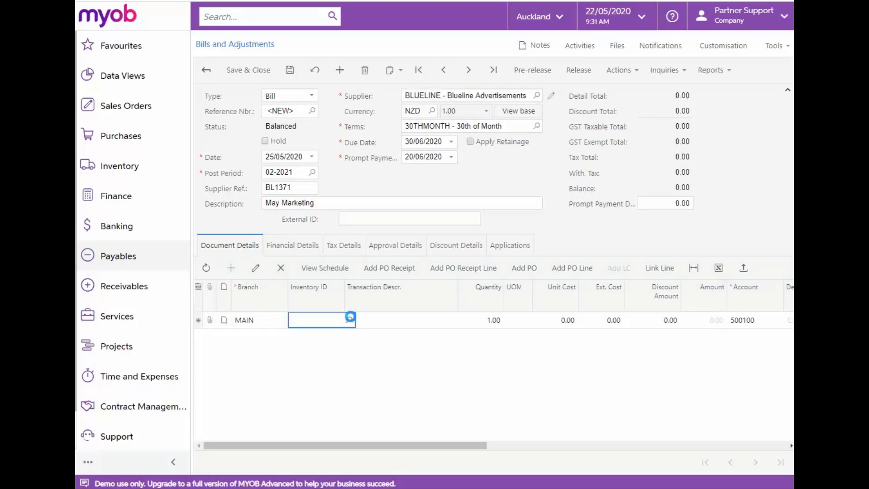
text(adver)
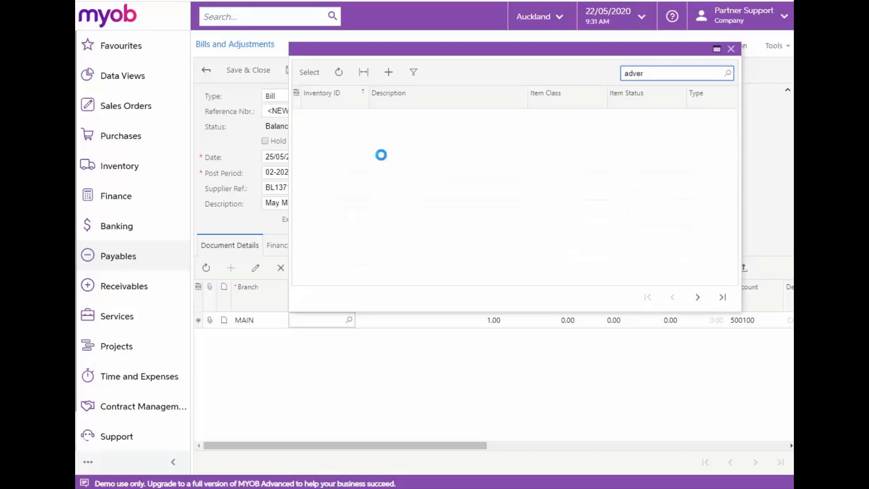
double_click(390, 119)
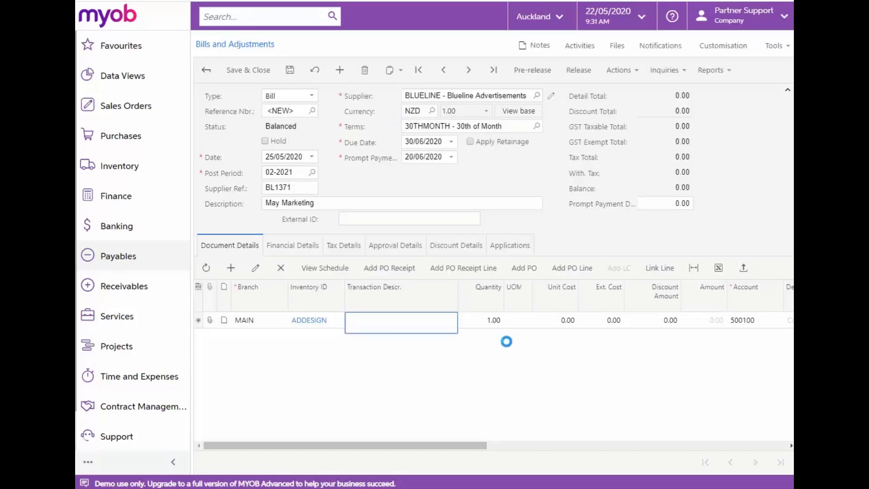
Set the Advertisement Design line's quantity to 4 and unit cost to 22, and save the second bill
key(Tab)
text(4)
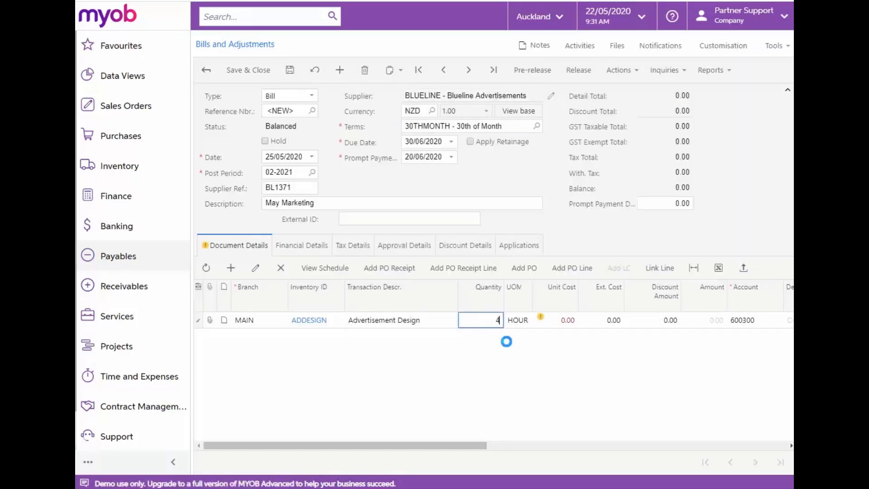
key(Tab)
text(22)
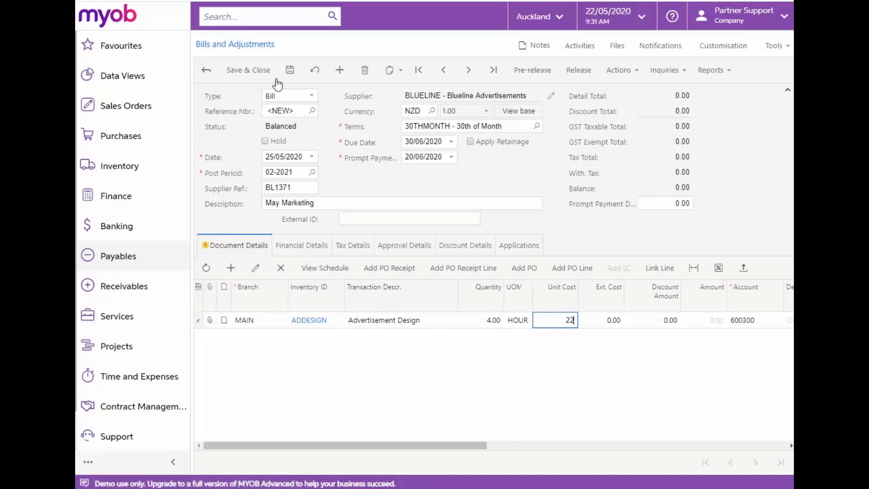
click(290, 69)
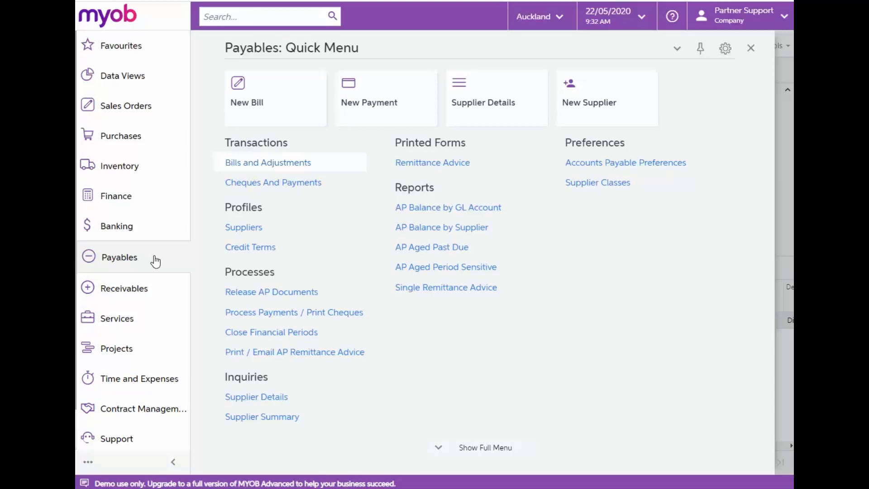
Release all pending AP documents, covering both Blueline Advertisements bills, and dismiss the processing summary
click(247, 294)
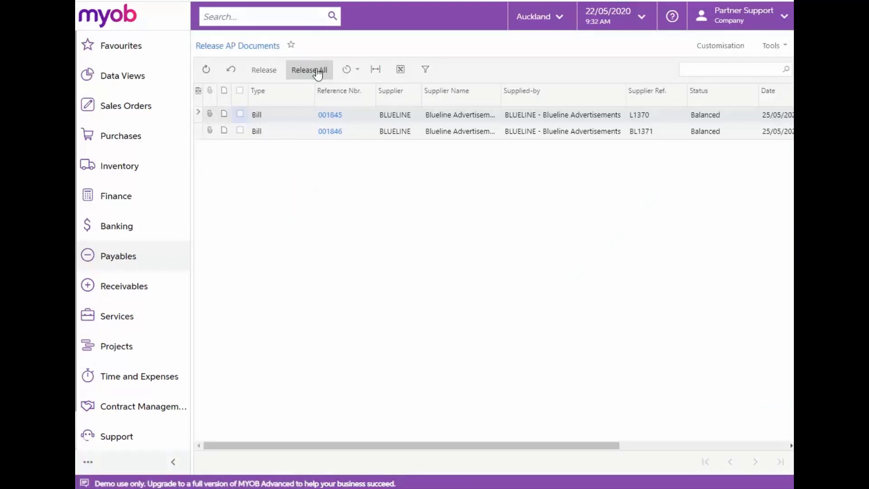
click(317, 71)
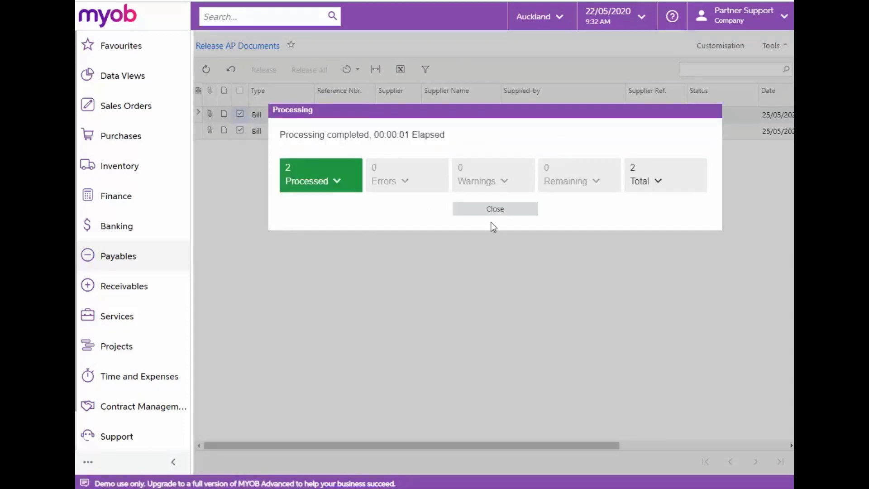
click(495, 209)
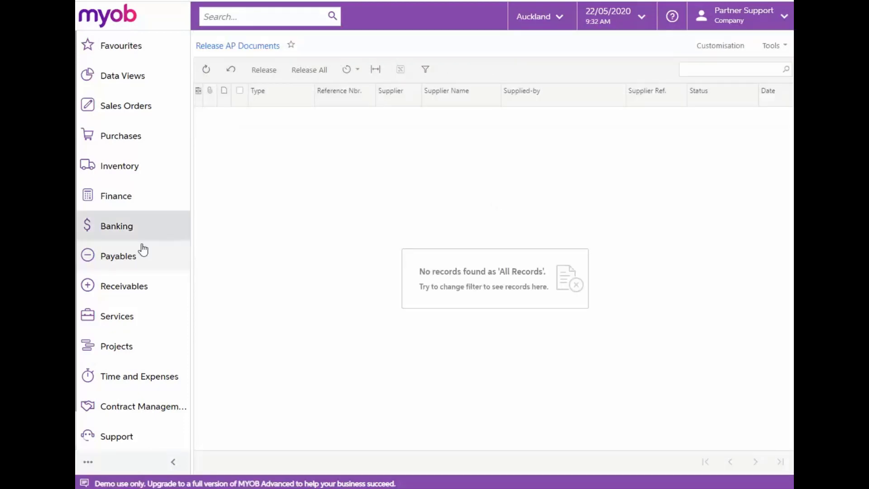
Review Blueline's open documents, current balance and prepayment balance in the Supplier Details inquiry
click(118, 262)
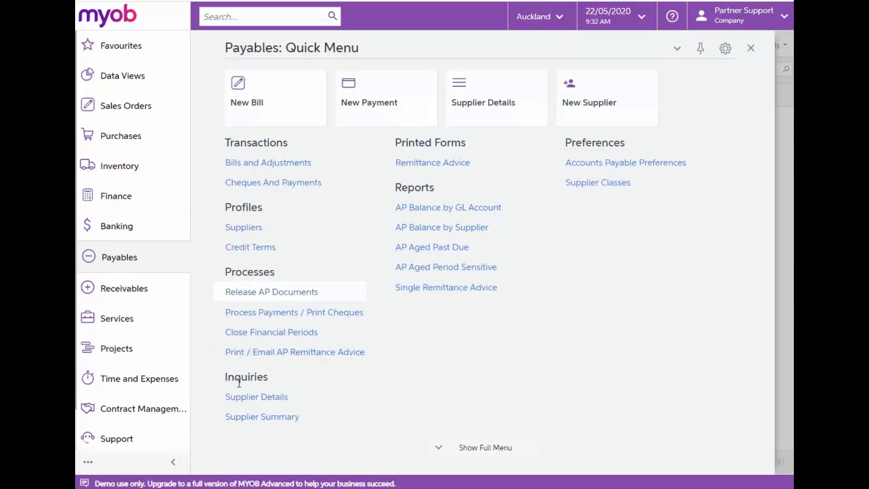
click(238, 396)
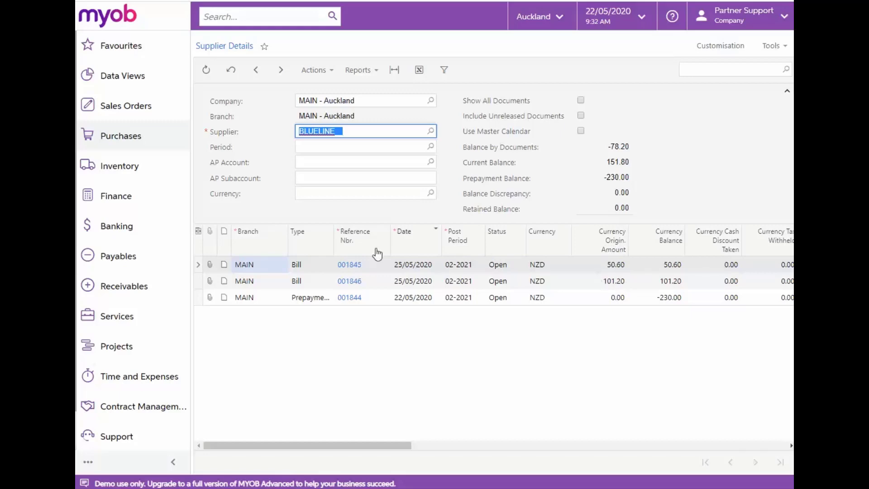
Open the Blueline BL Prepayment document from Cheques and Payments and set its post date to 29/05/2020
click(149, 255)
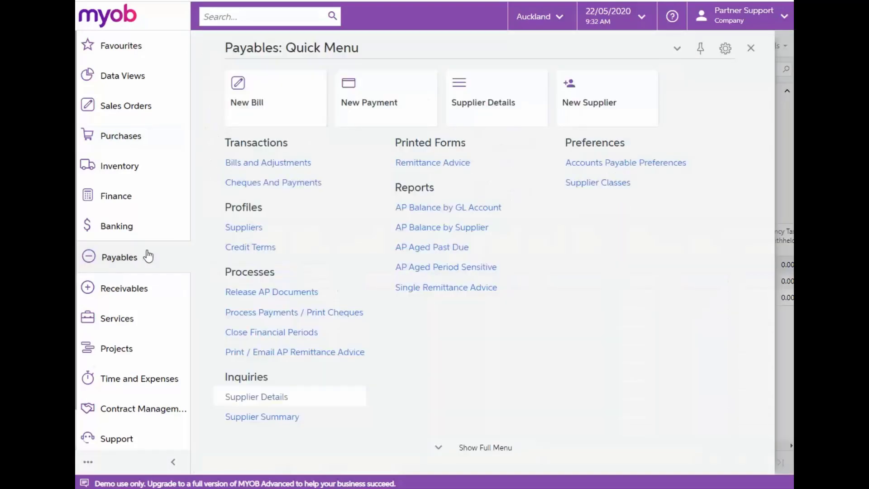
click(267, 182)
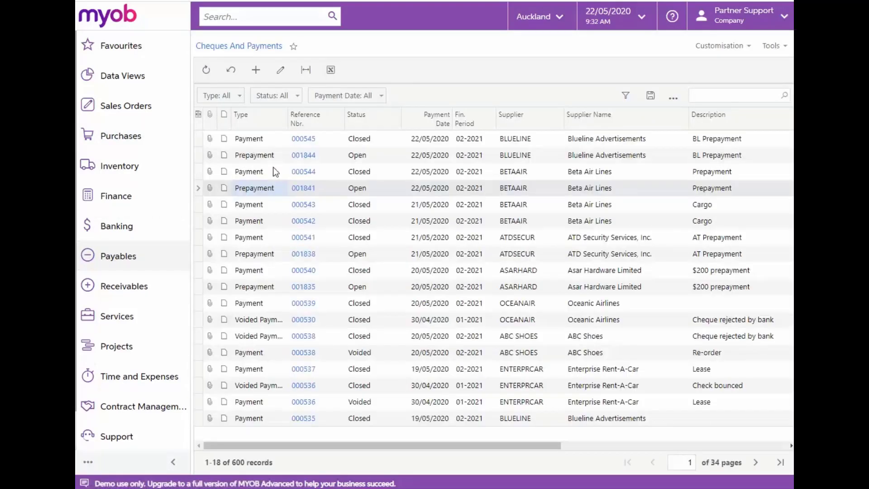
click(298, 155)
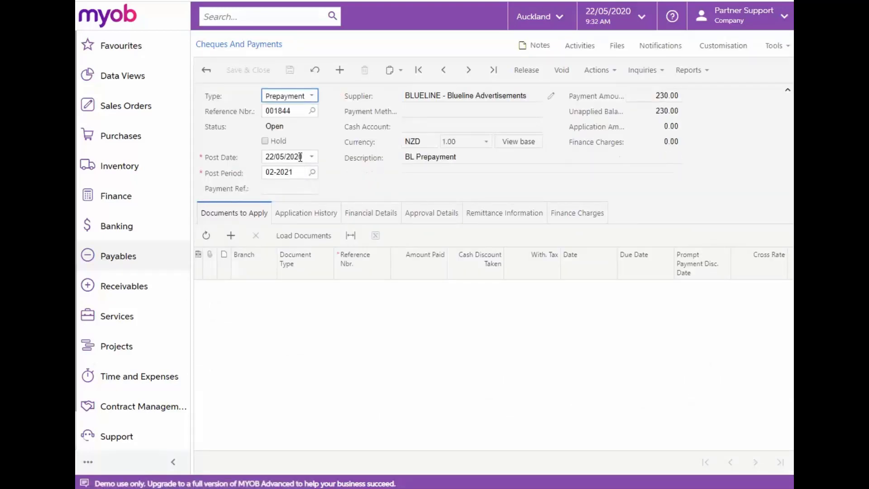
click(271, 157)
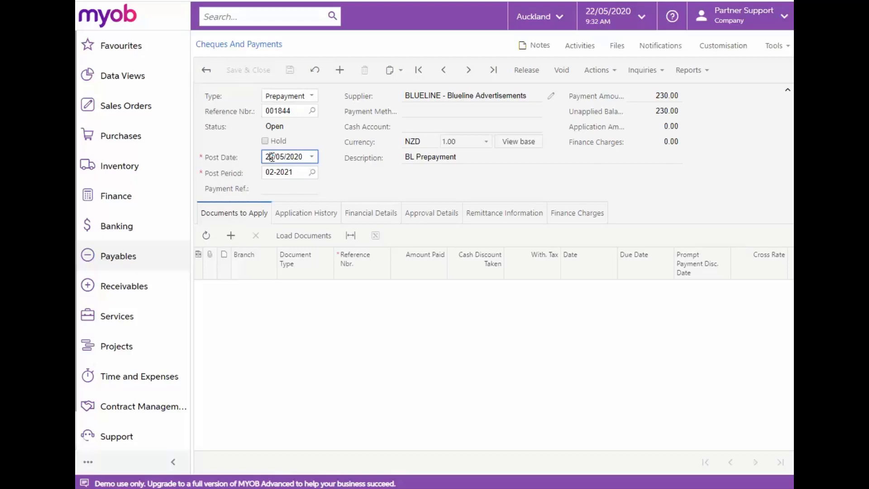
text(9)
Add bill 001845 to the prepayment's documents to apply, with an amount paid of 10 and cash discount taken of 0
click(231, 236)
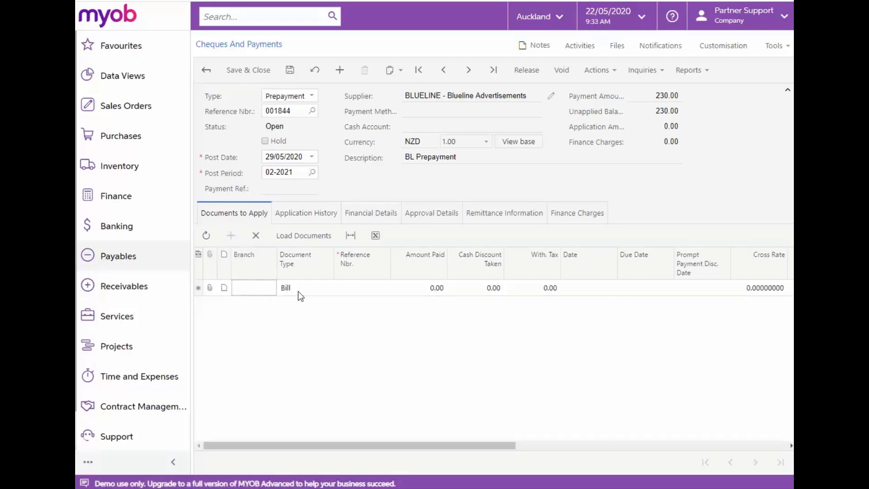
click(390, 288)
click(396, 290)
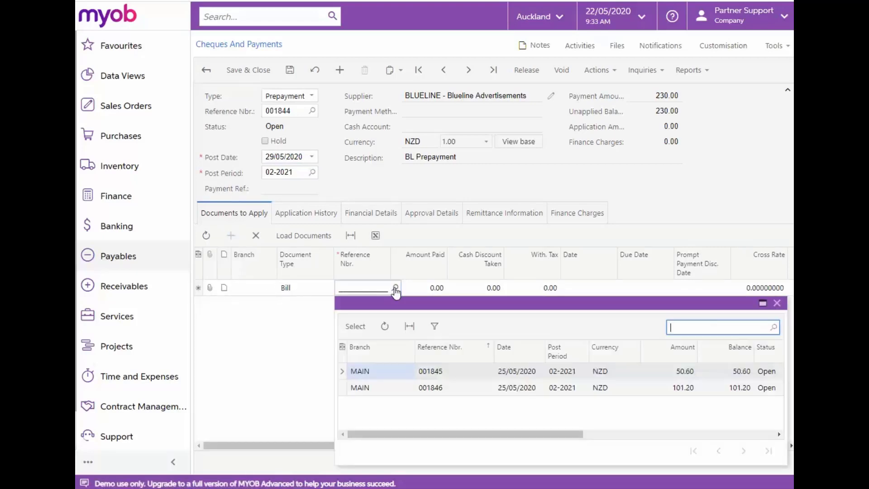
double_click(662, 371)
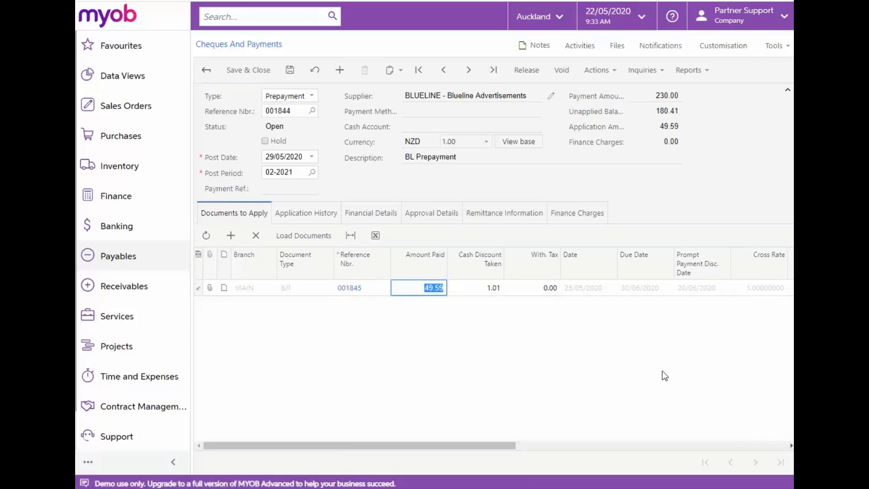
text(10)
key(Tab)
text(0)
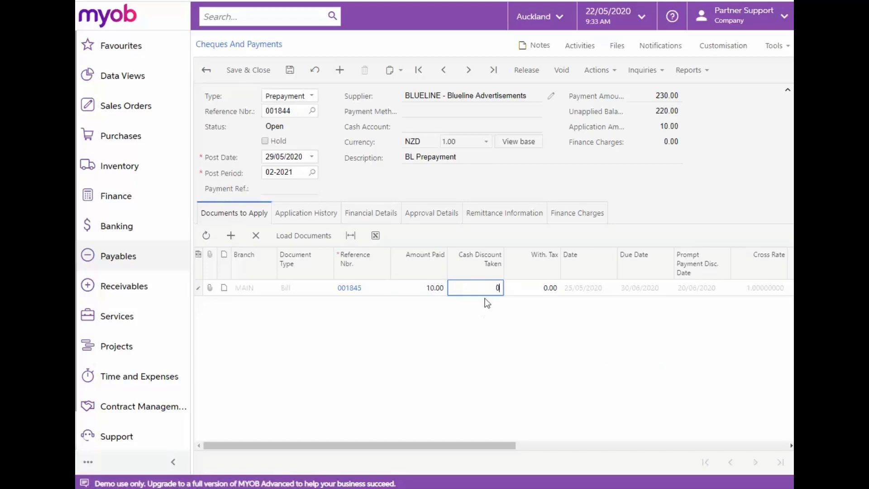
key(Tab)
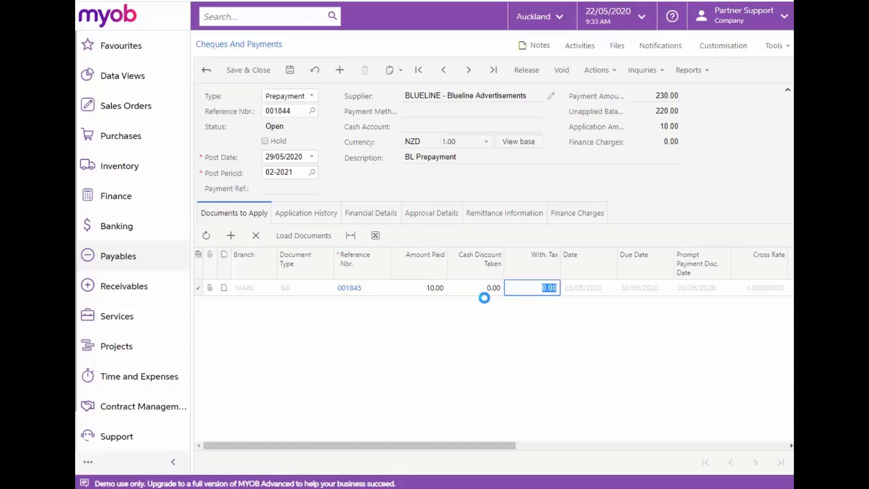
Apply 20 of the prepayment to bill 001846 with a cash discount taken of 0, and save and release the applications
click(231, 235)
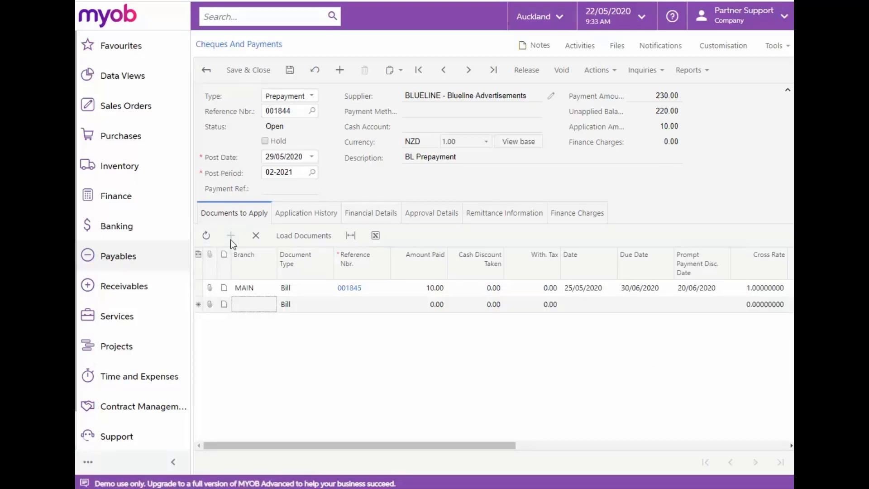
click(387, 308)
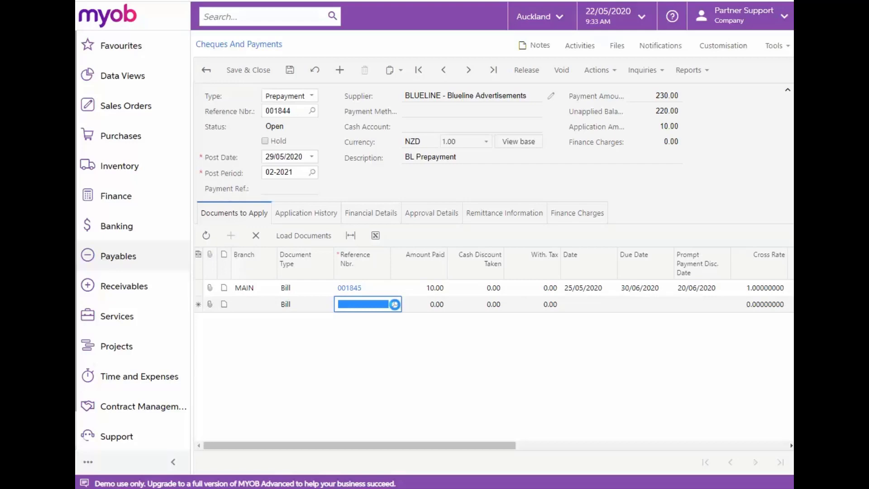
click(394, 304)
double_click(551, 221)
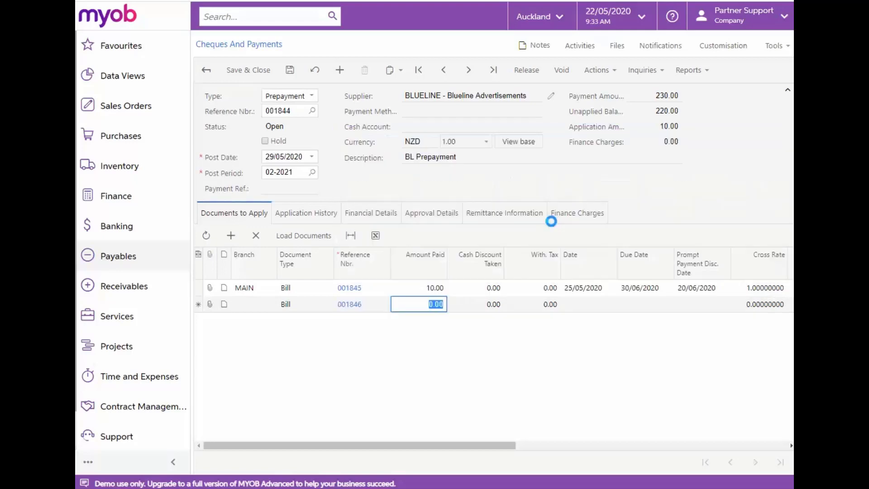
text(20)
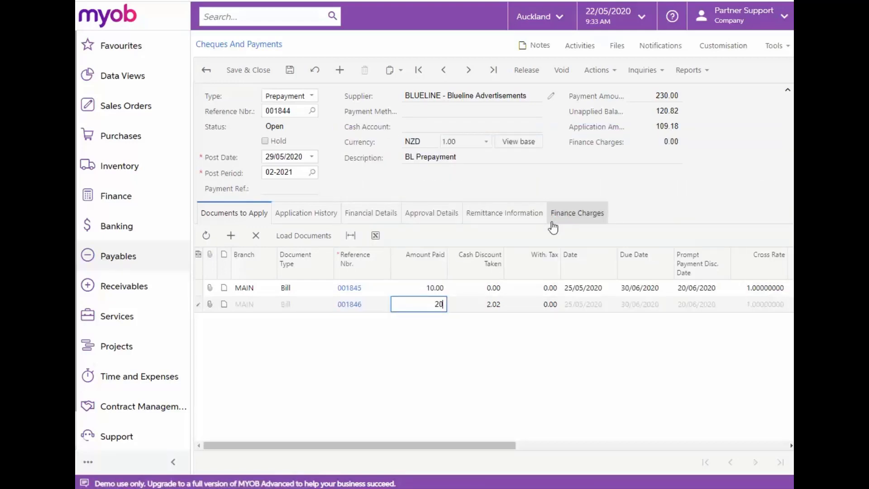
key(Tab)
text(0)
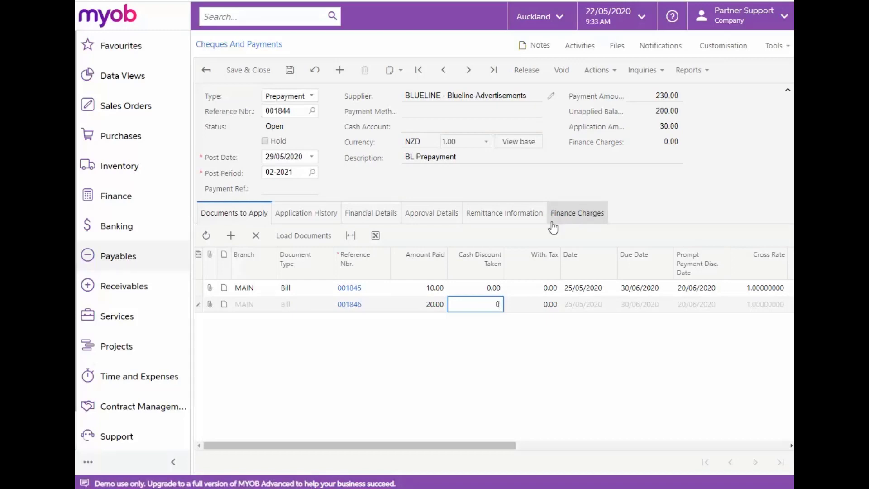
key(Tab)
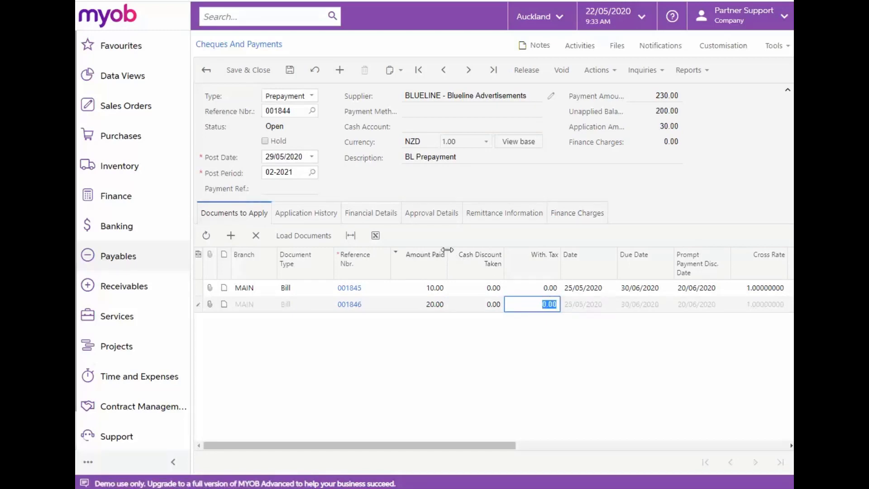
click(285, 70)
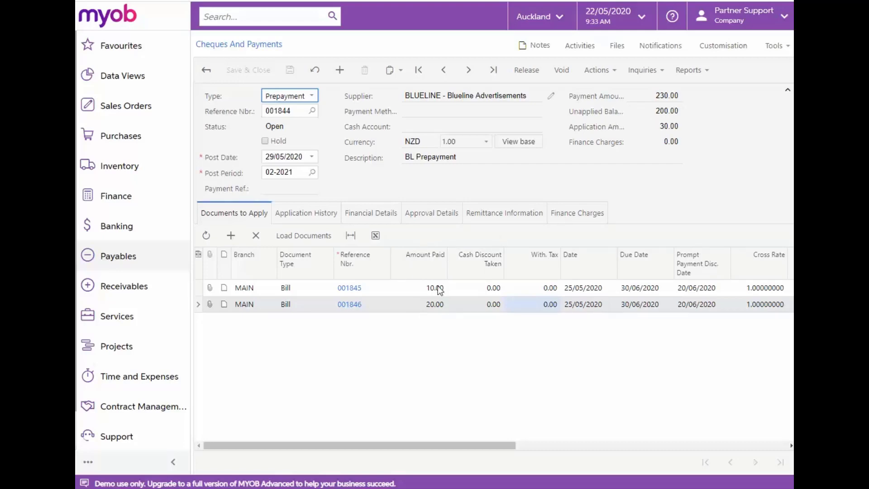
click(531, 70)
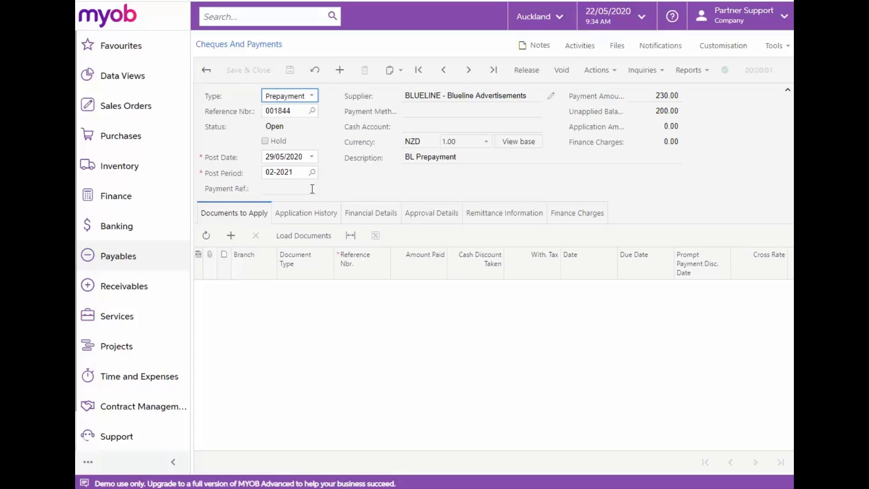
Review the prepayment's application history and financial details, and inspect the applications recorded on bill 001845
click(305, 215)
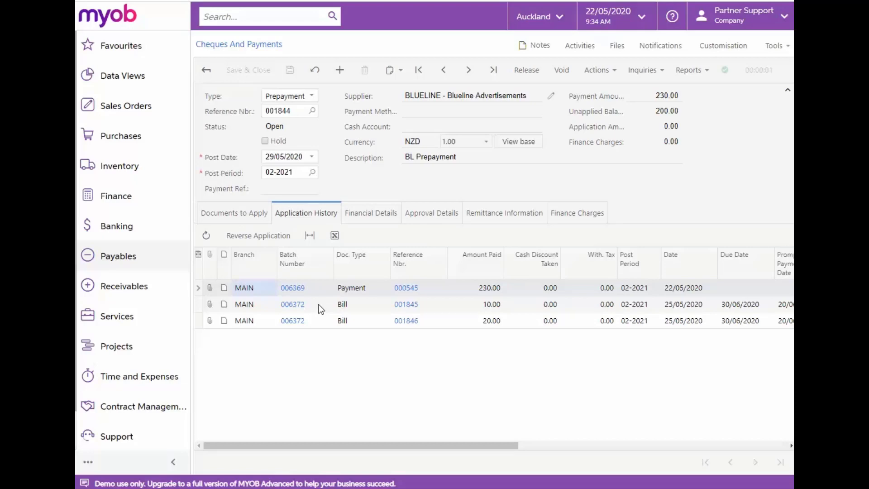
click(371, 213)
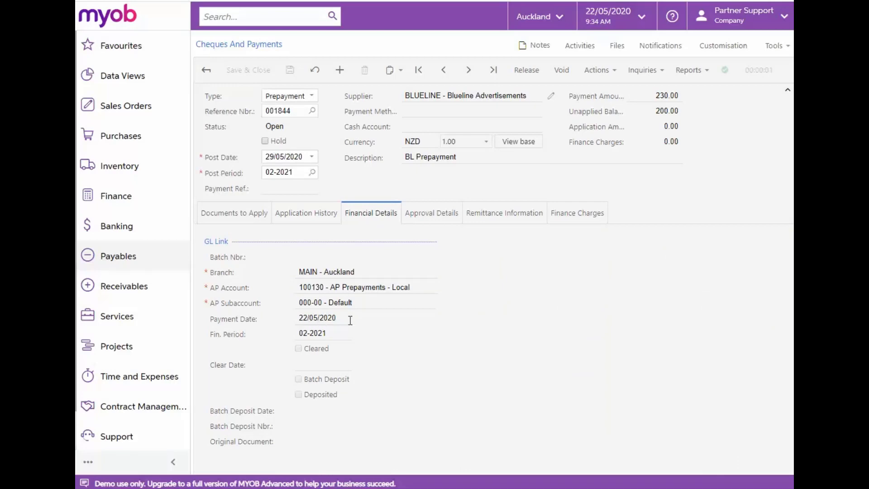
click(314, 217)
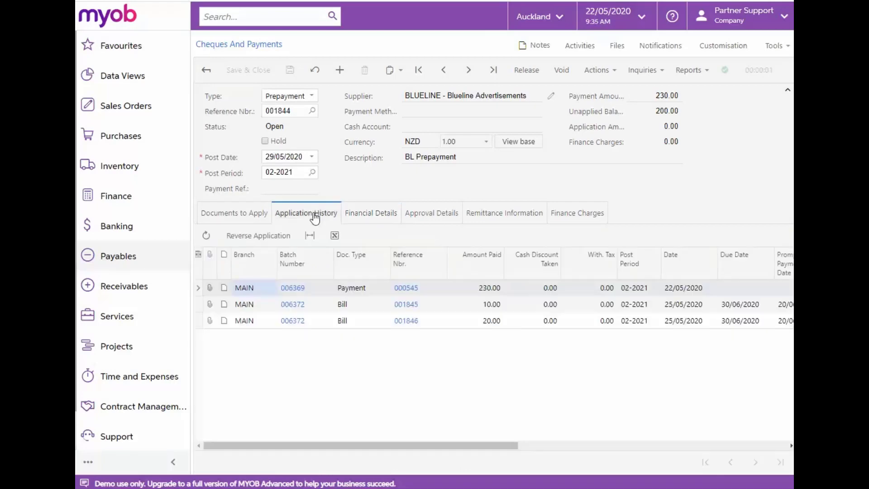
click(408, 305)
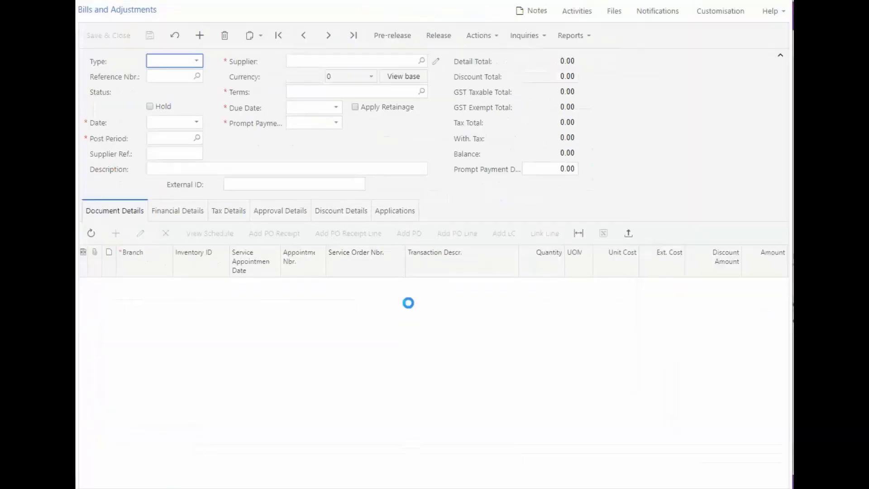
click(394, 213)
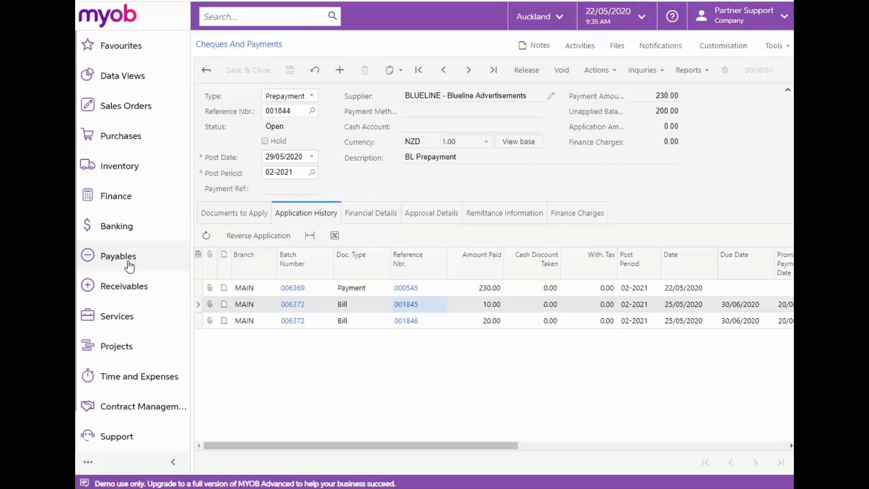
Check Blueline's updated current and prepayment balances in the Supplier Details inquiry
click(120, 257)
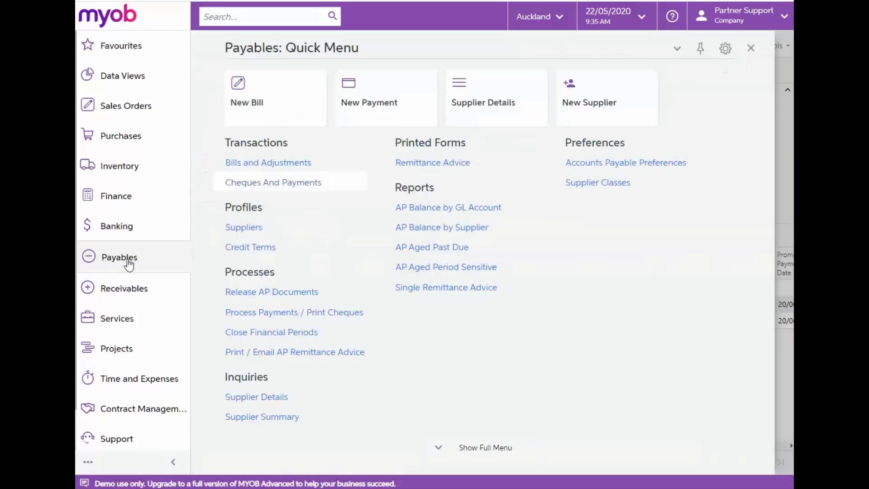
click(267, 398)
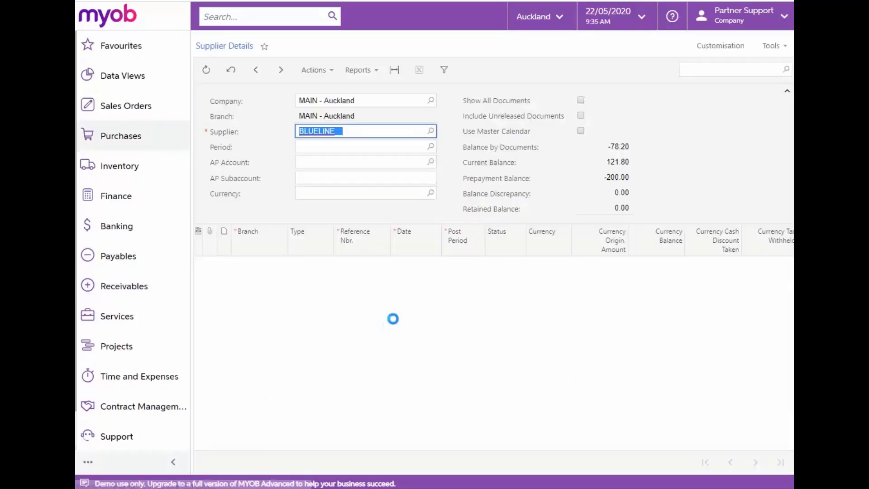